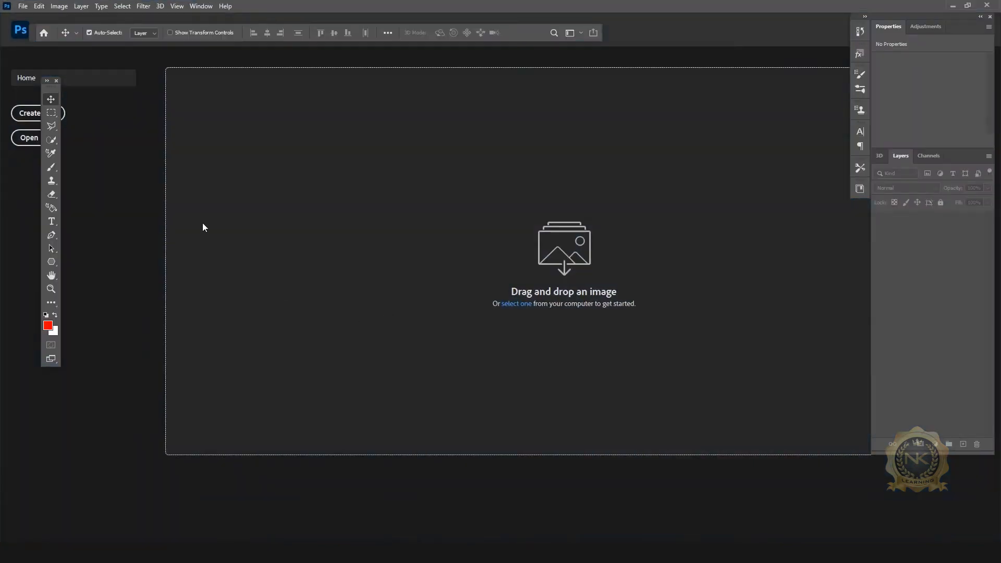
Open the Bac image from the desktop and float its document window, positioning it in the workspace.
left_click_drag(51, 87, 76, 93)
left_click(29, 137)
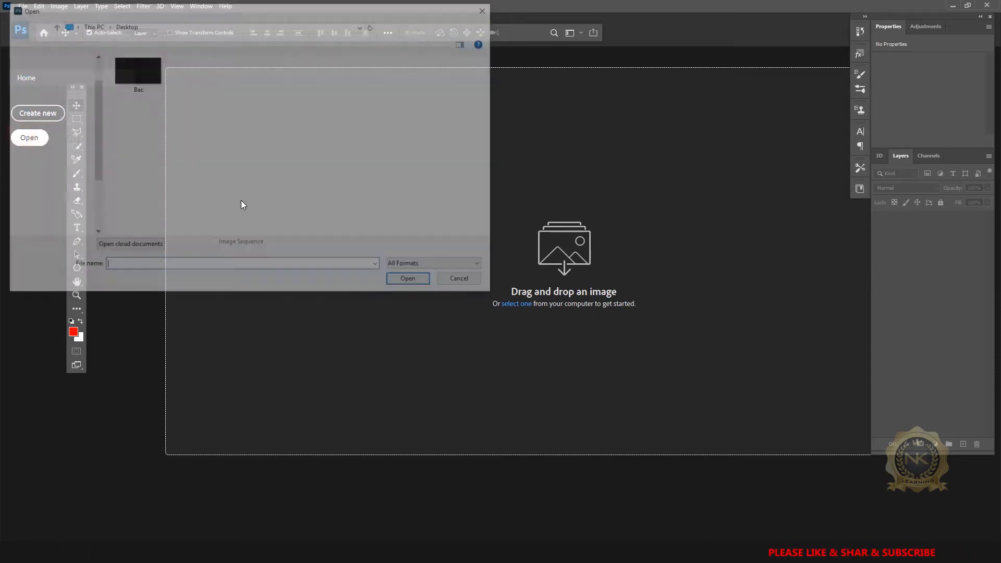
left_click(136, 72)
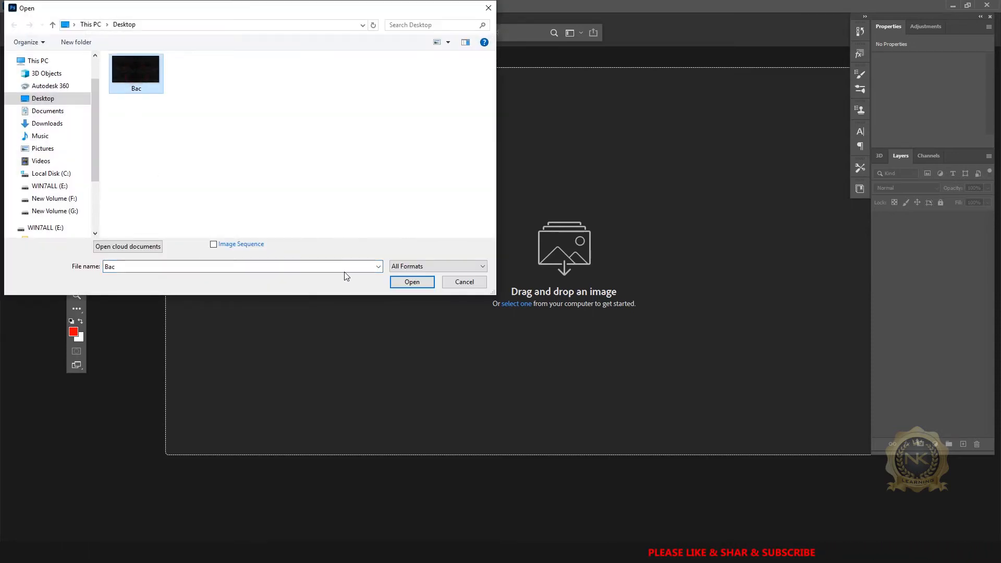
left_click(411, 282)
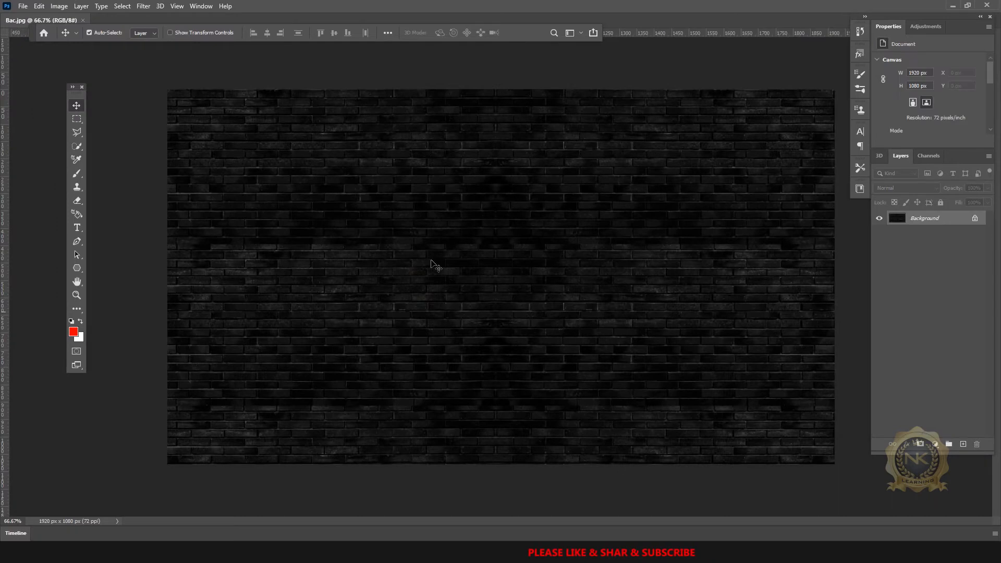
left_click_drag(70, 24, 225, 106)
left_click_drag(507, 105, 469, 93)
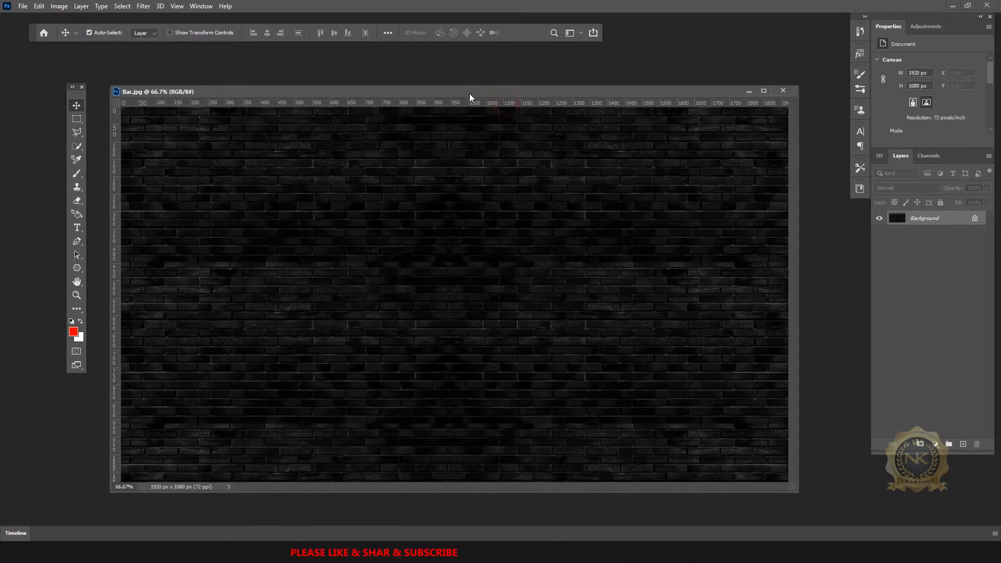
Make white the foreground colour, draw a large white pentagon, and position it over the left half of the brick wall.
left_click(80, 321)
left_click(77, 267)
left_click_drag(184, 234, 298, 338)
left_click(77, 105)
left_click_drag(221, 241, 327, 292)
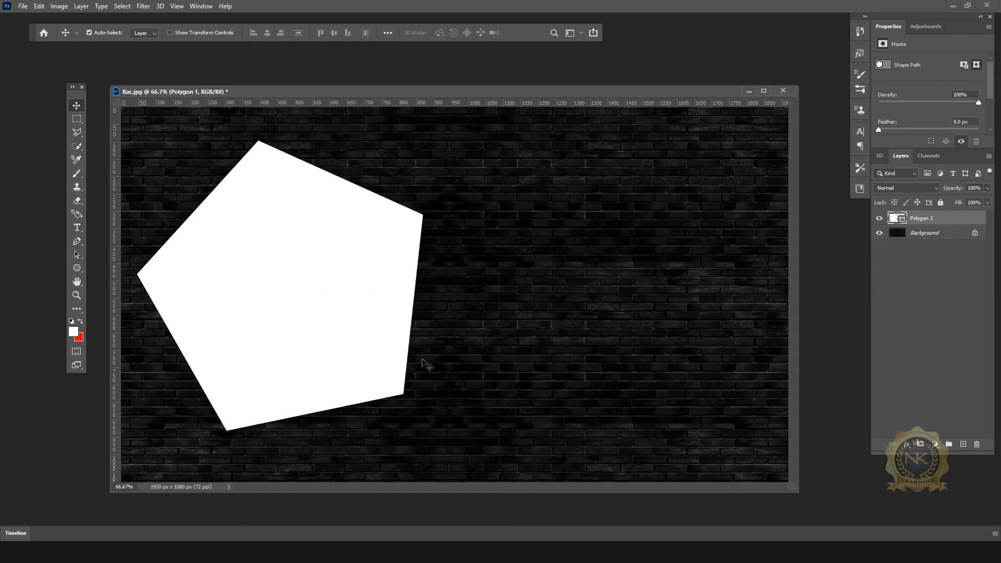
left_click_drag(346, 302, 343, 311)
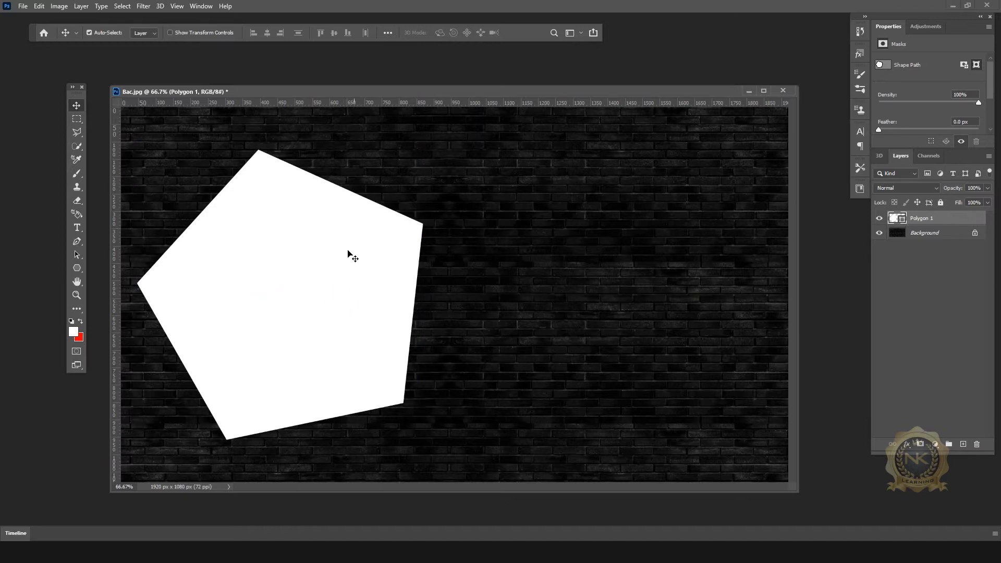
Set the pentagon layer's fill opacity to 0% and give it an outside stroke in colour ea00ff.
double_click(963, 220)
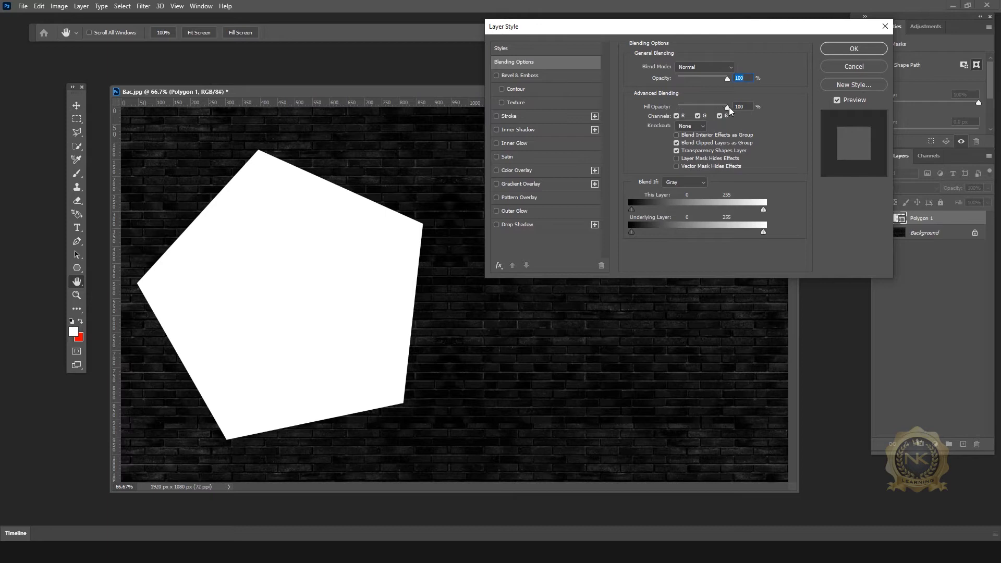
left_click_drag(728, 109, 633, 115)
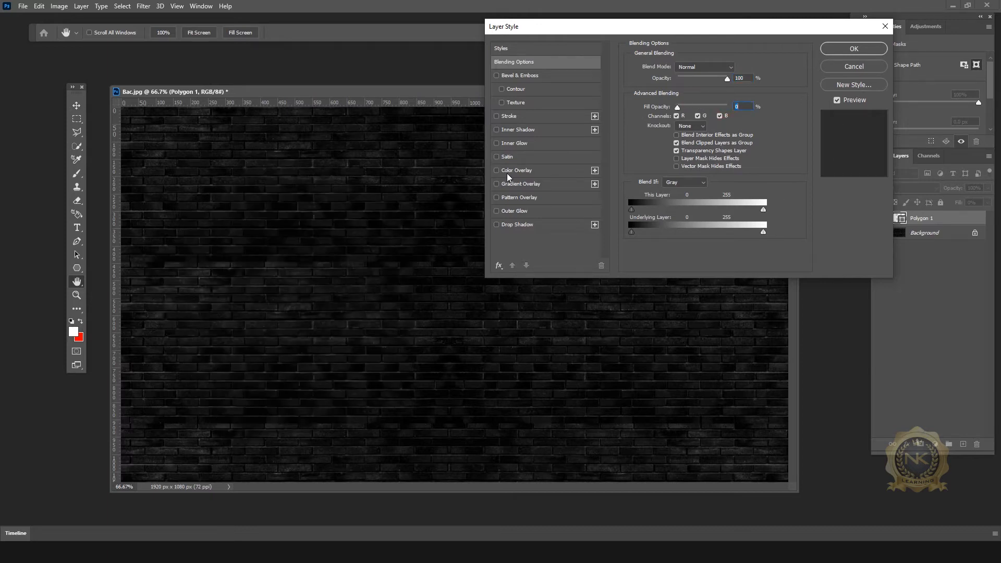
left_click(507, 117)
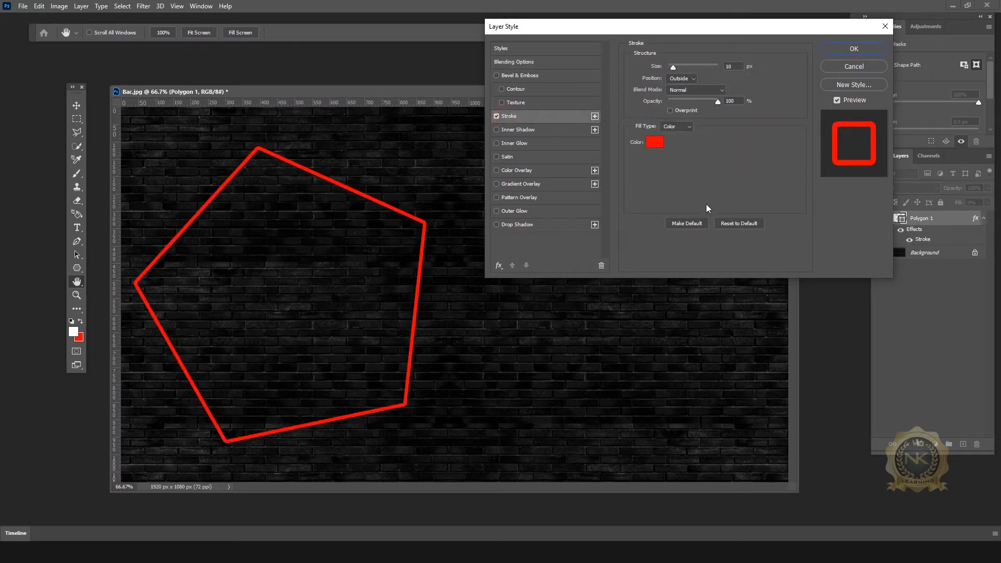
left_click(655, 142)
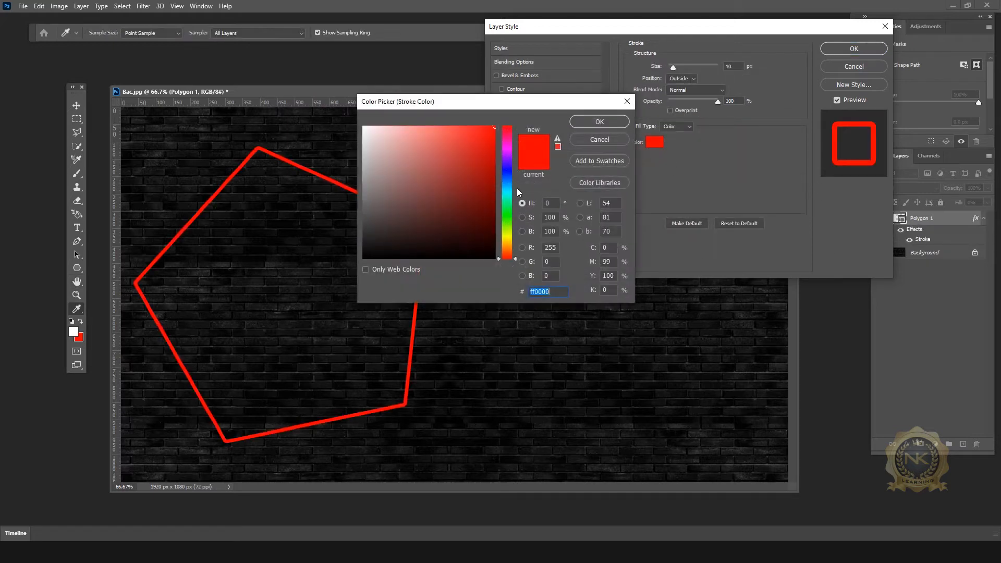
left_click_drag(513, 162, 511, 153)
left_click_drag(561, 293, 528, 293)
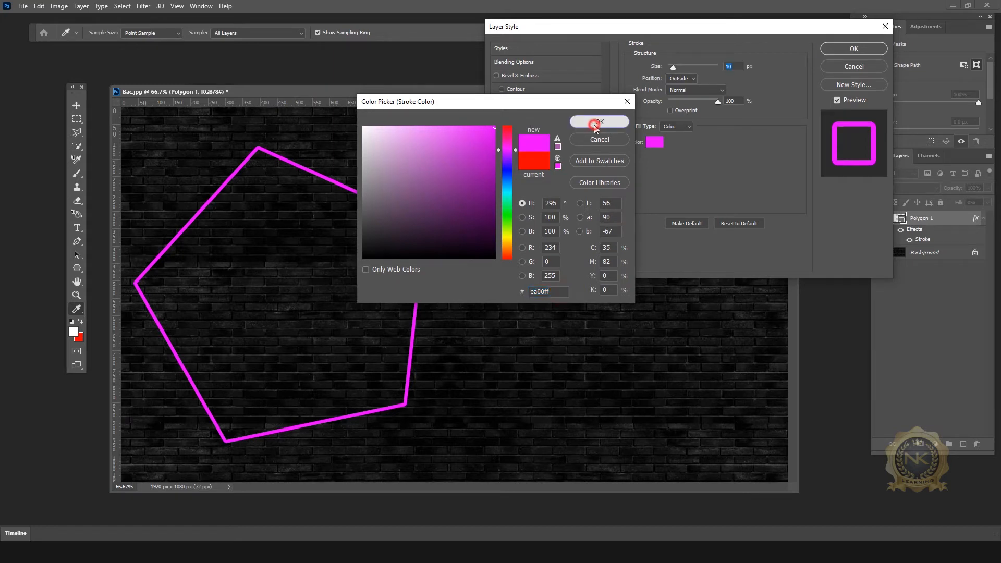
left_click(596, 122)
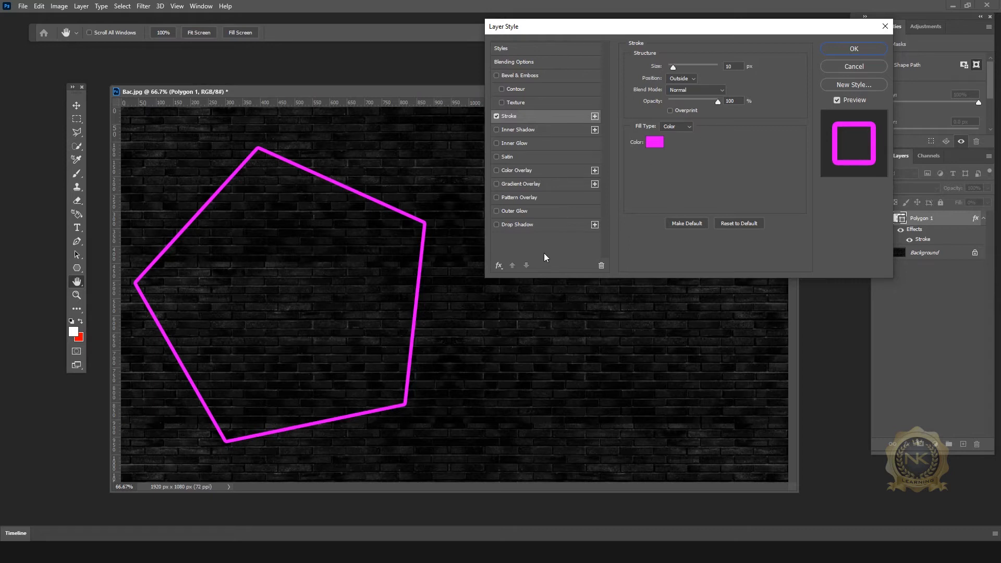
left_click(876, 51)
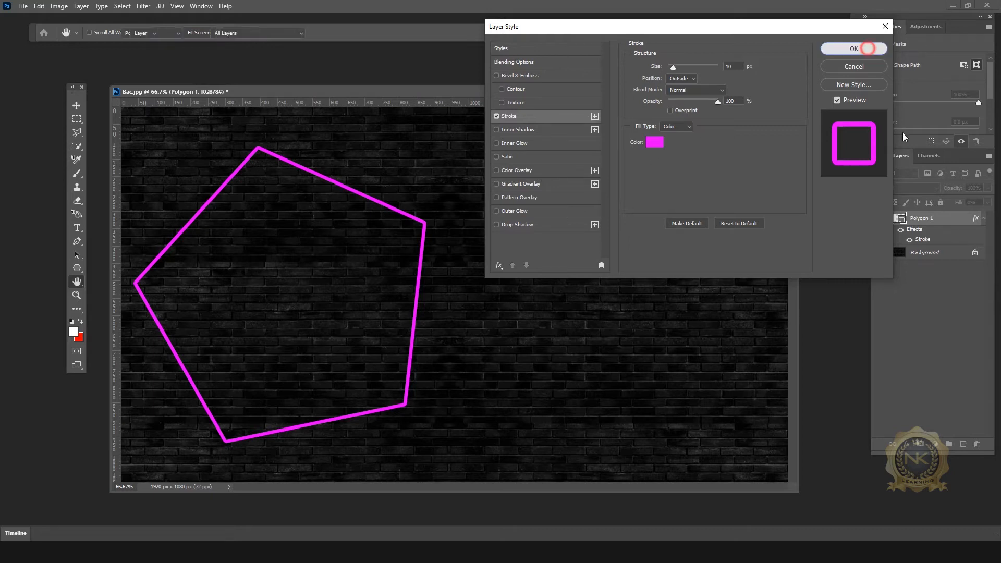
Add an Outer Glow in colour ea00ff to the pentagon layer and enlarge the glow size.
double_click(958, 221)
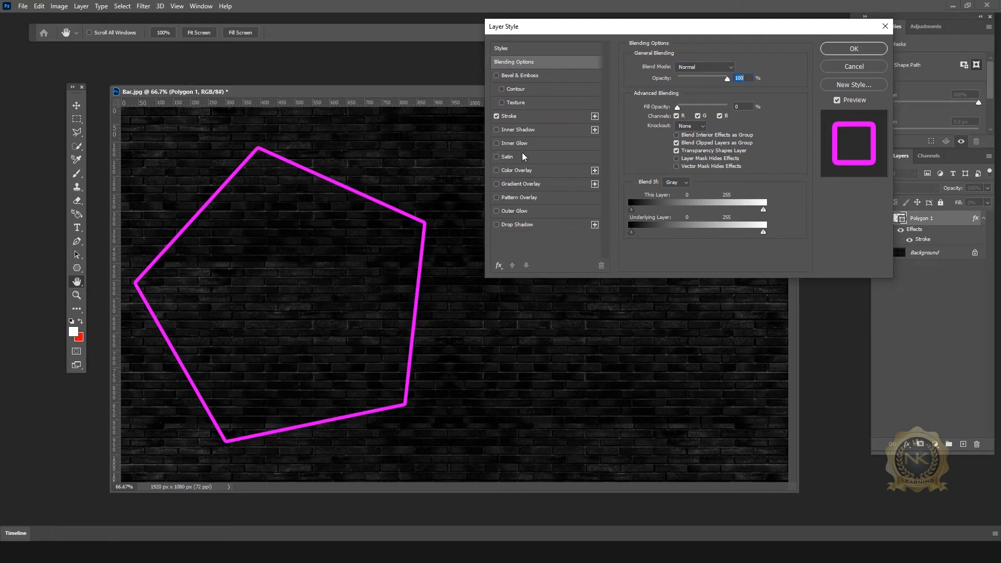
left_click(514, 211)
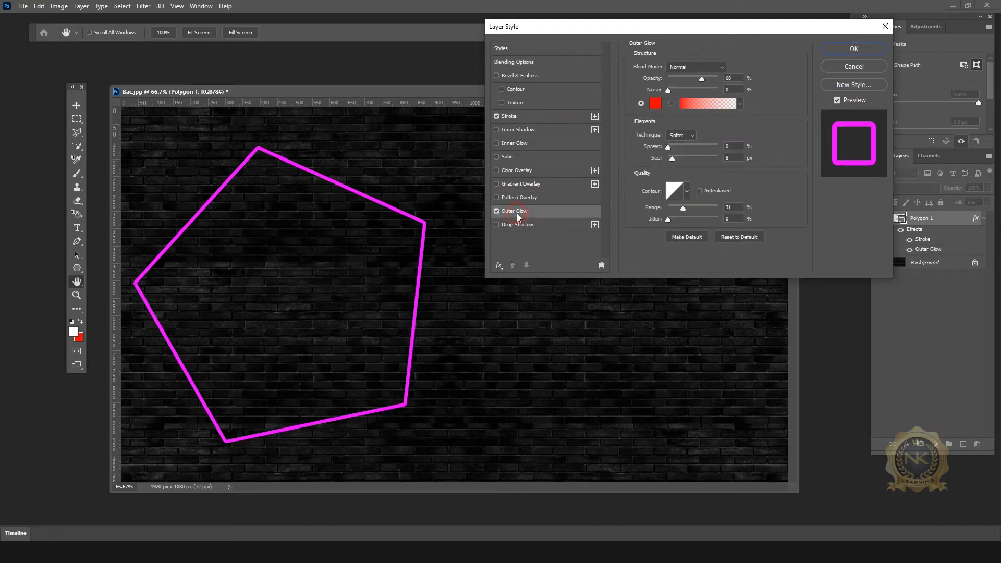
left_click(654, 103)
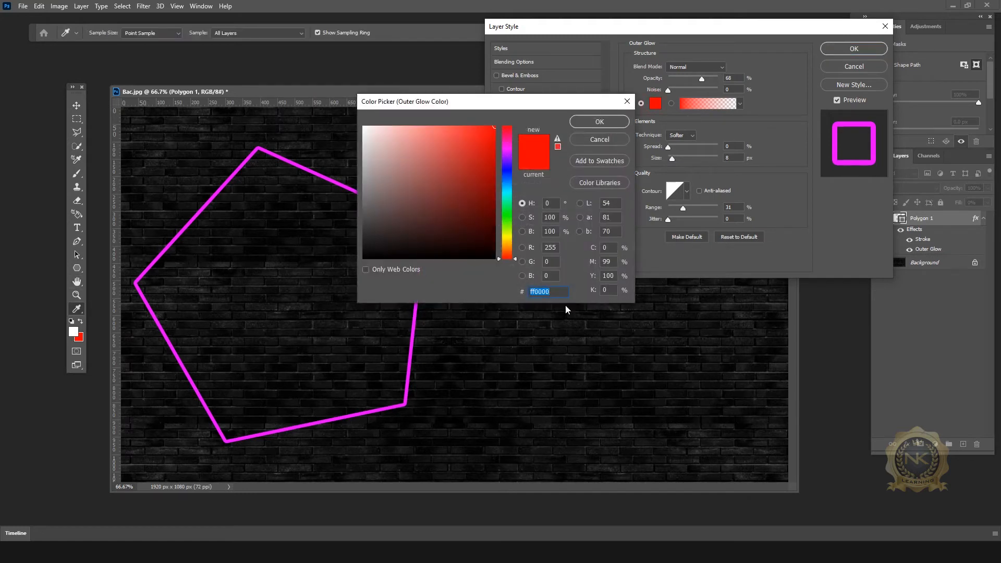
type("ea00ff")
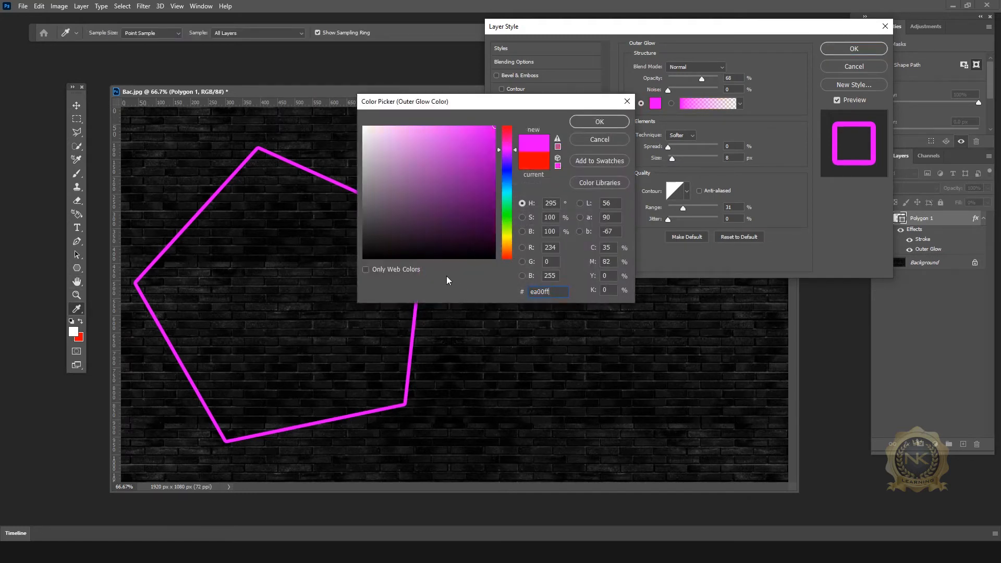
left_click(599, 123)
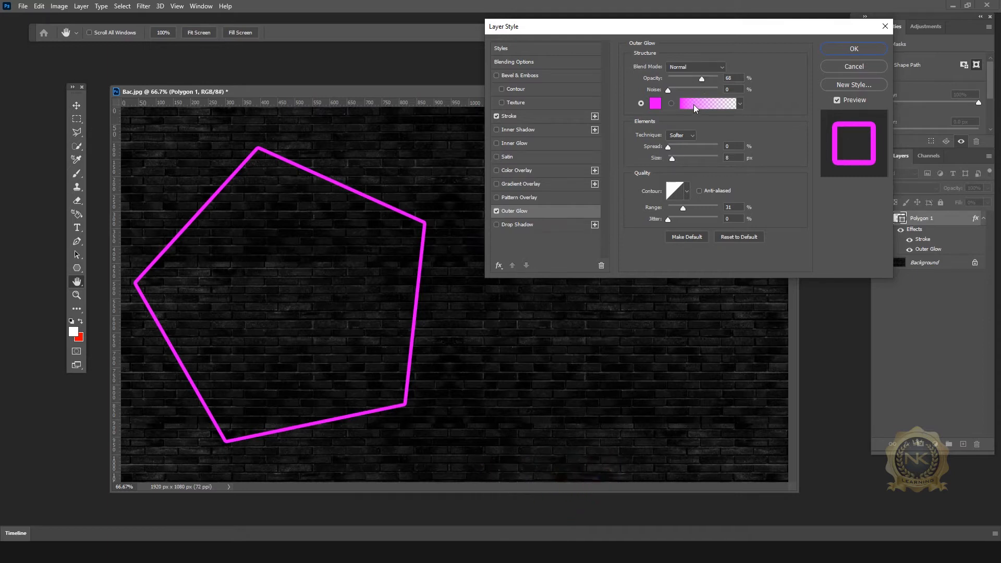
left_click_drag(672, 157, 682, 159)
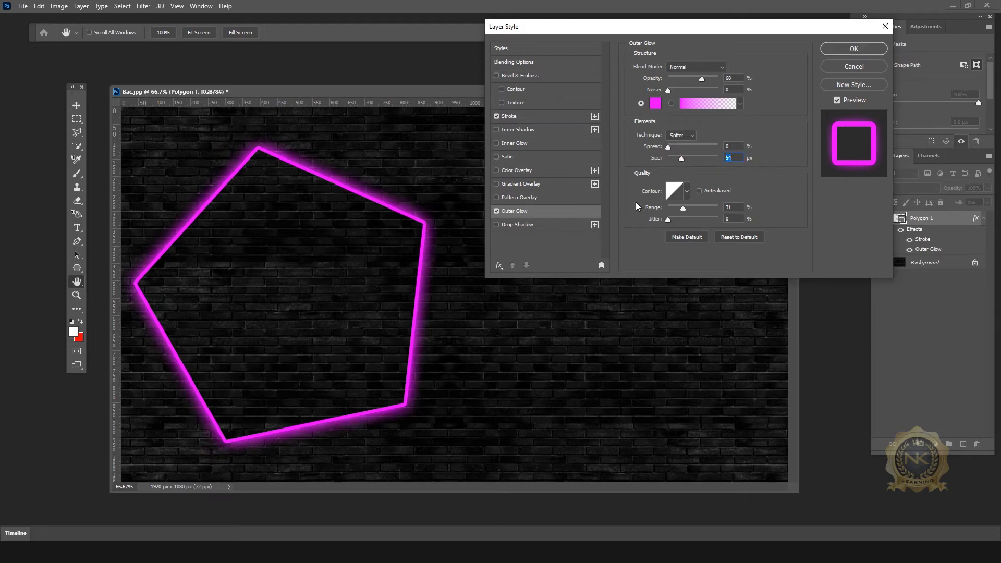
left_click_drag(683, 158, 684, 157)
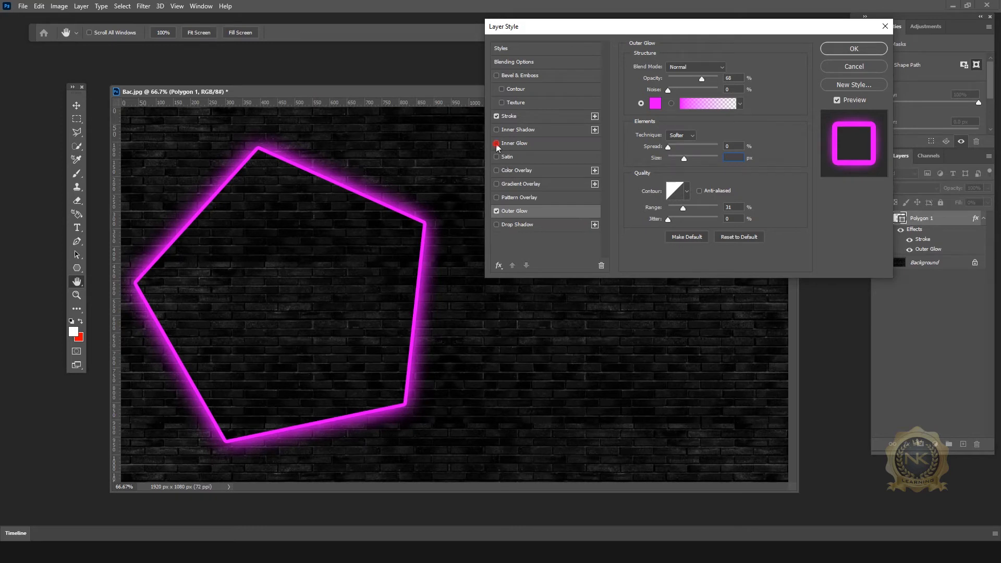
Add an Inner Glow to the pentagon in colour ea00ff with a size of 90 px.
left_click(514, 143)
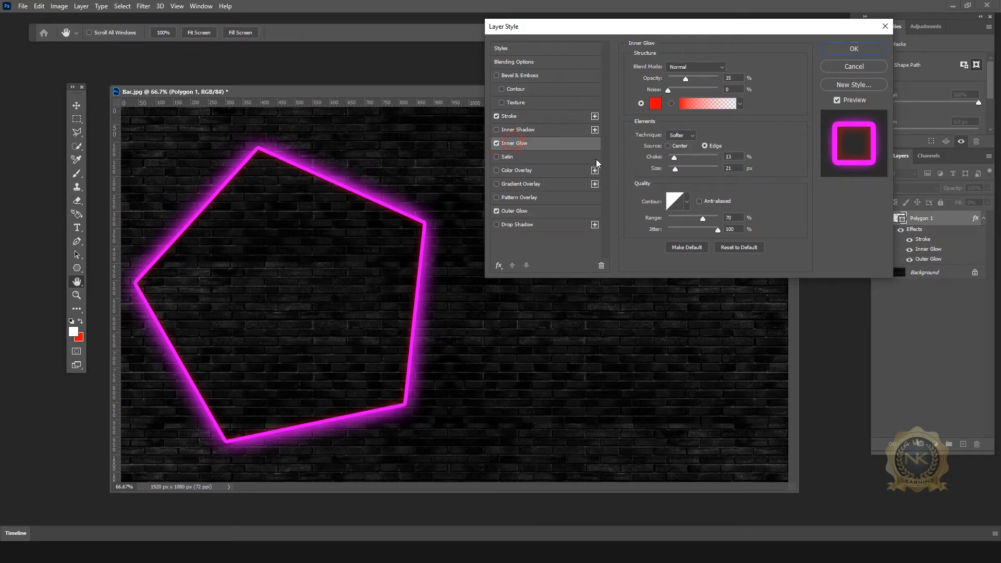
left_click(654, 103)
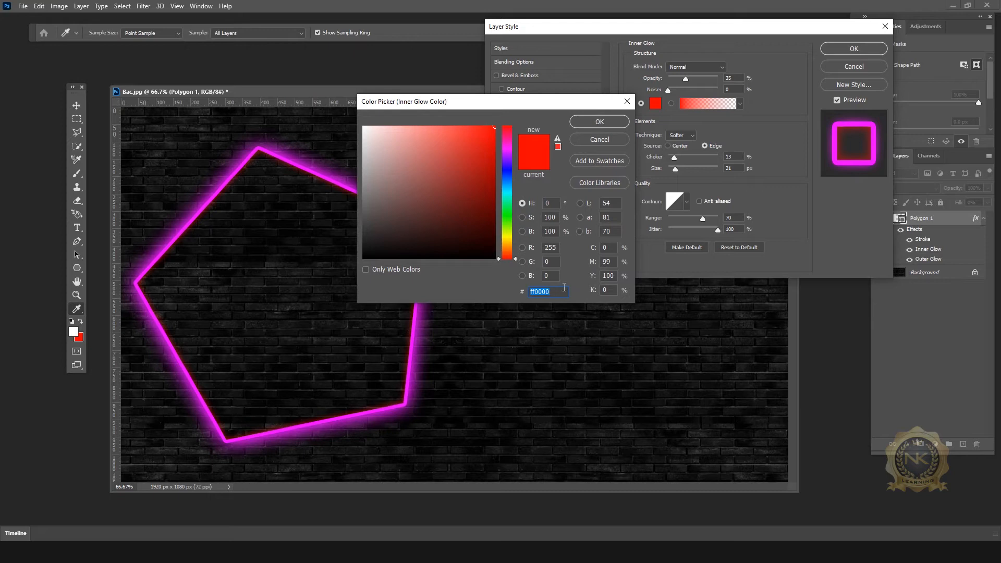
type("ea00ff")
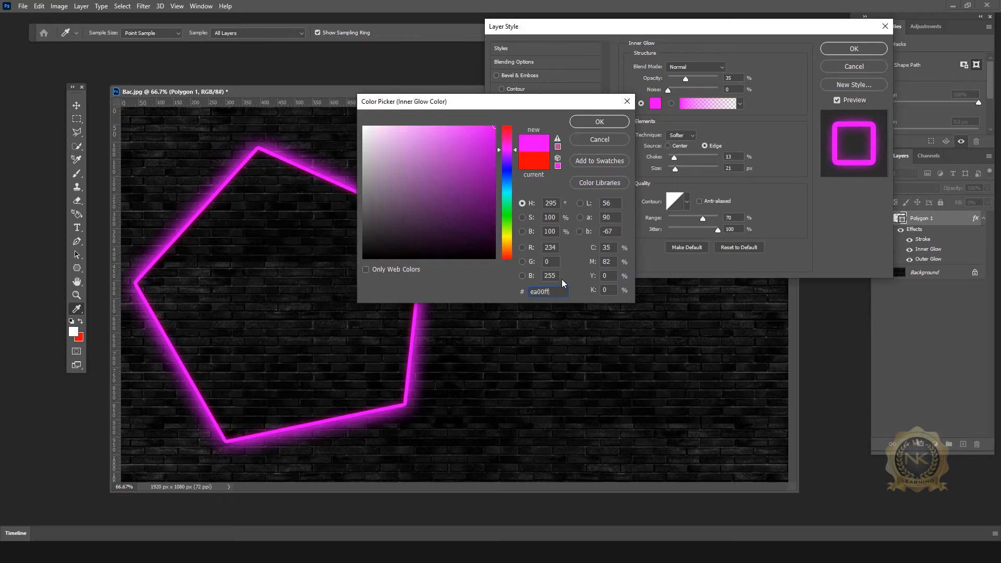
left_click(616, 123)
left_click_drag(675, 167, 689, 168)
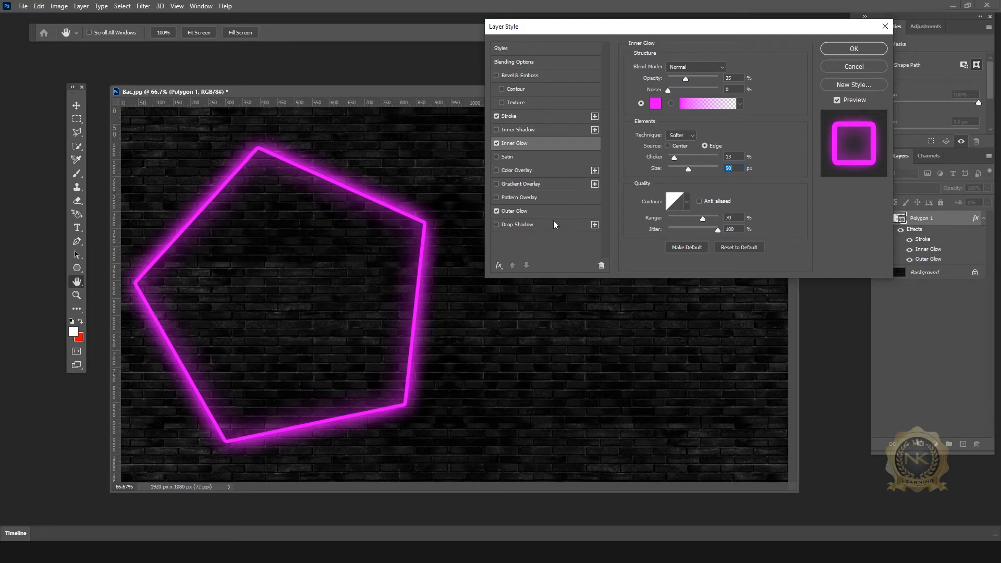
Enable Inner Shadow and Drop Shadow for the pentagon and apply the layer style.
left_click(532, 130)
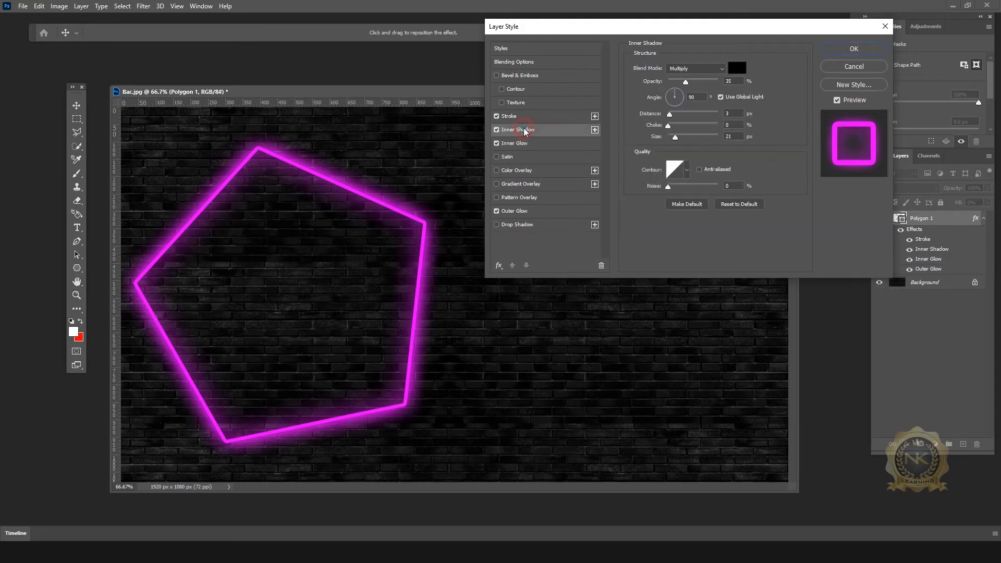
left_click(519, 224)
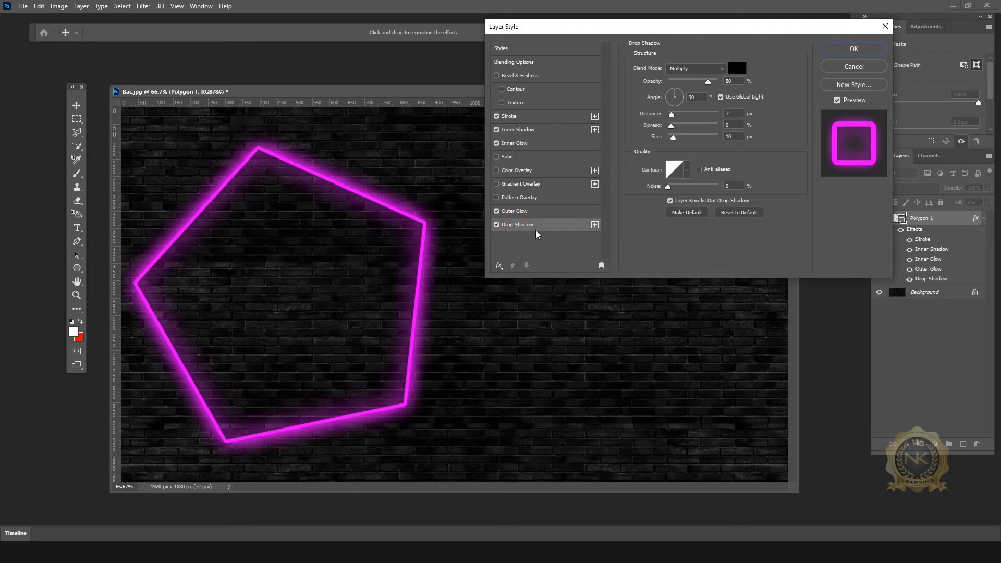
left_click(854, 52)
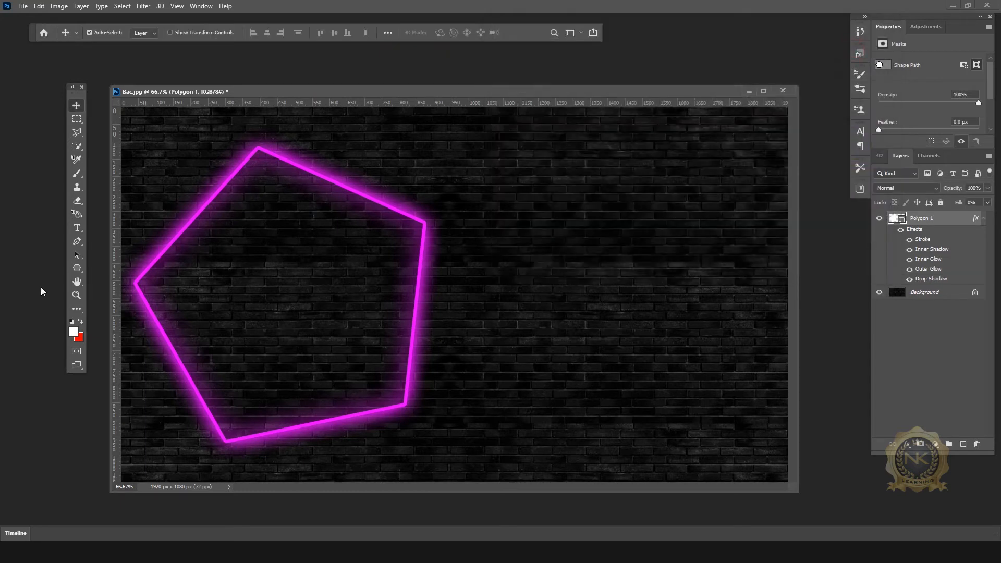
Add the text "Neon Effect" on two lines inside the pentagon and move it down about 59 px.
left_click(78, 229)
left_click(272, 290)
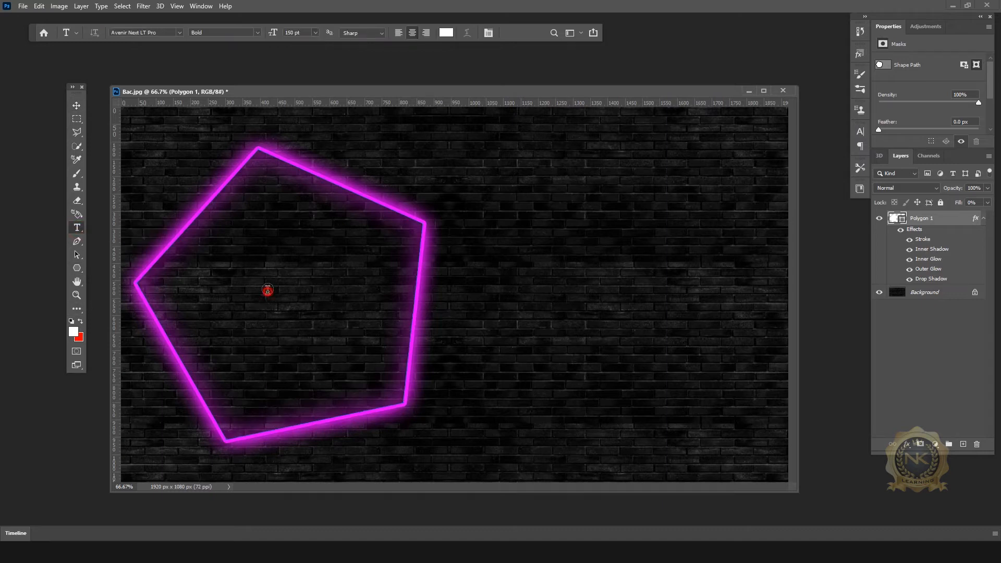
type("Neon")
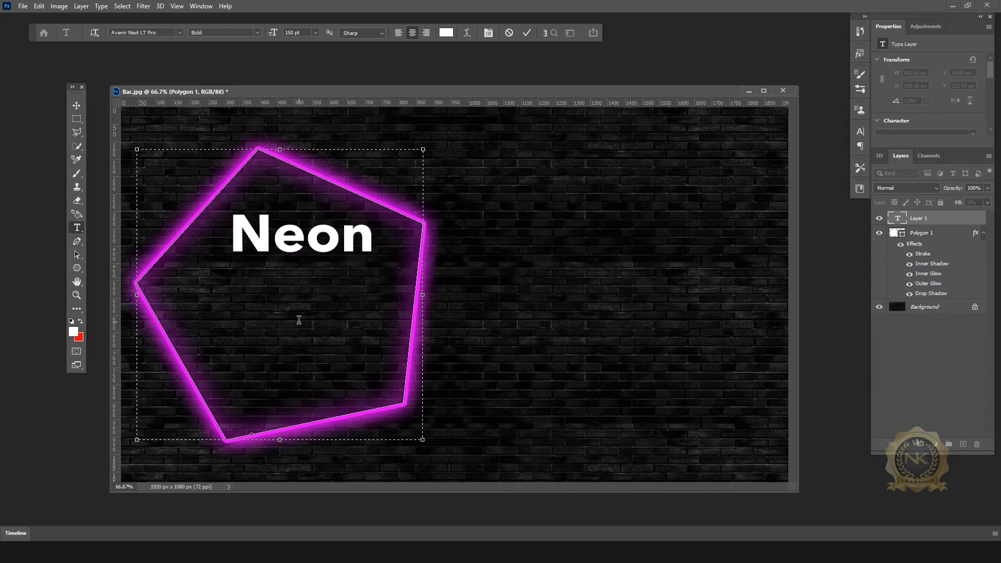
key("Return")
type("Effect")
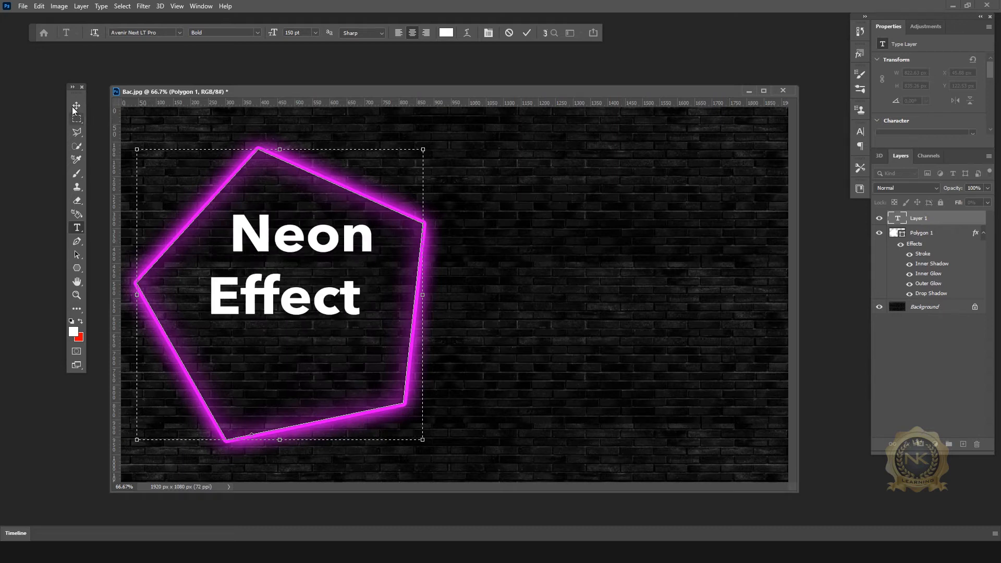
left_click(236, 238)
left_click(205, 288)
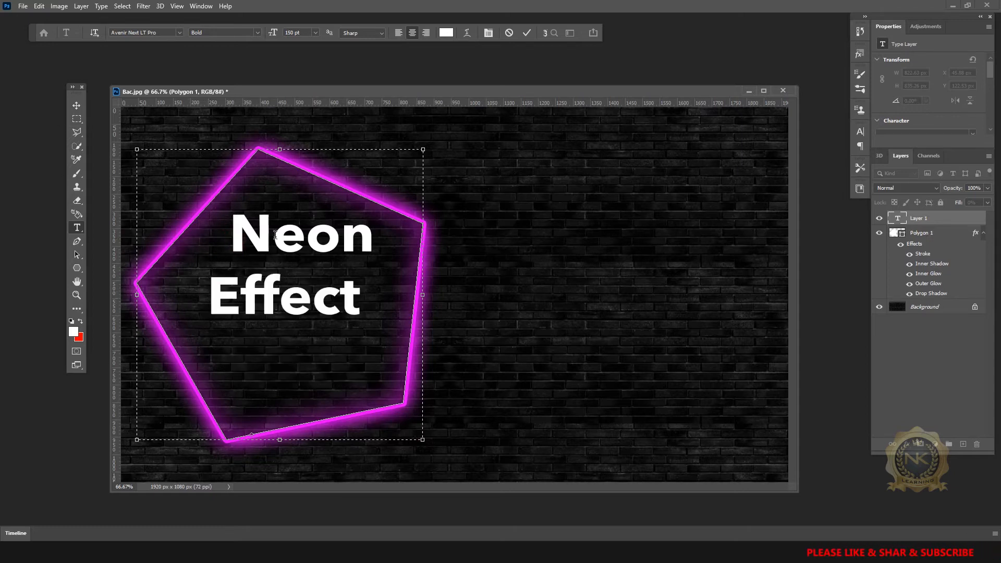
left_click(78, 104)
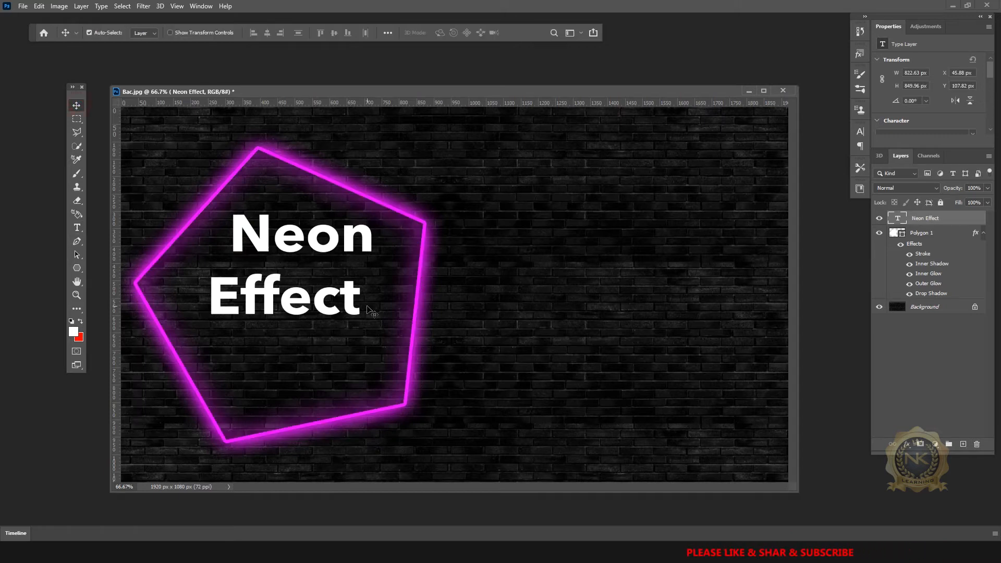
left_click_drag(350, 293, 351, 311)
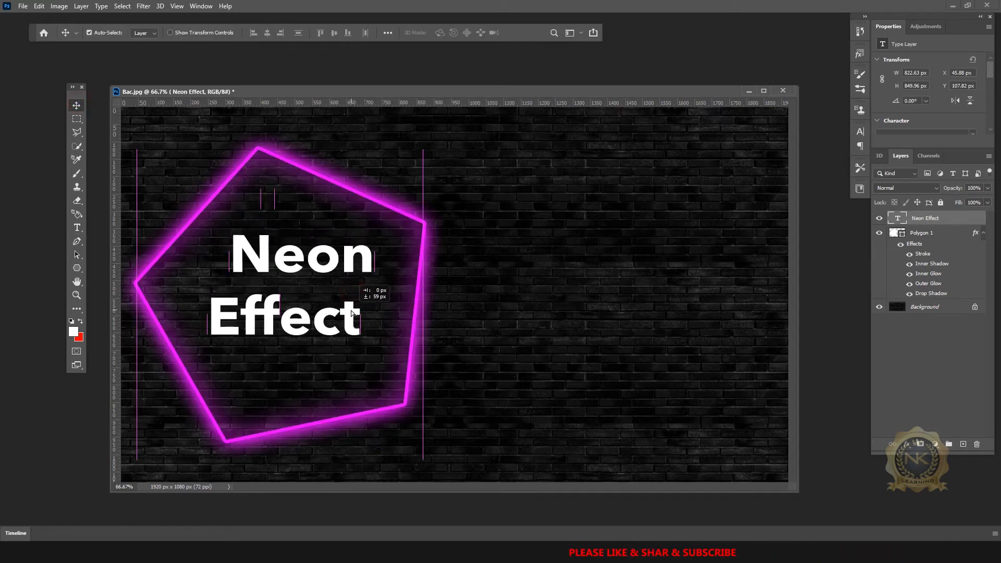
Left-align both lines of the "Neon Effect" text.
left_click(77, 228)
left_click(231, 247)
key("ctrl+a")
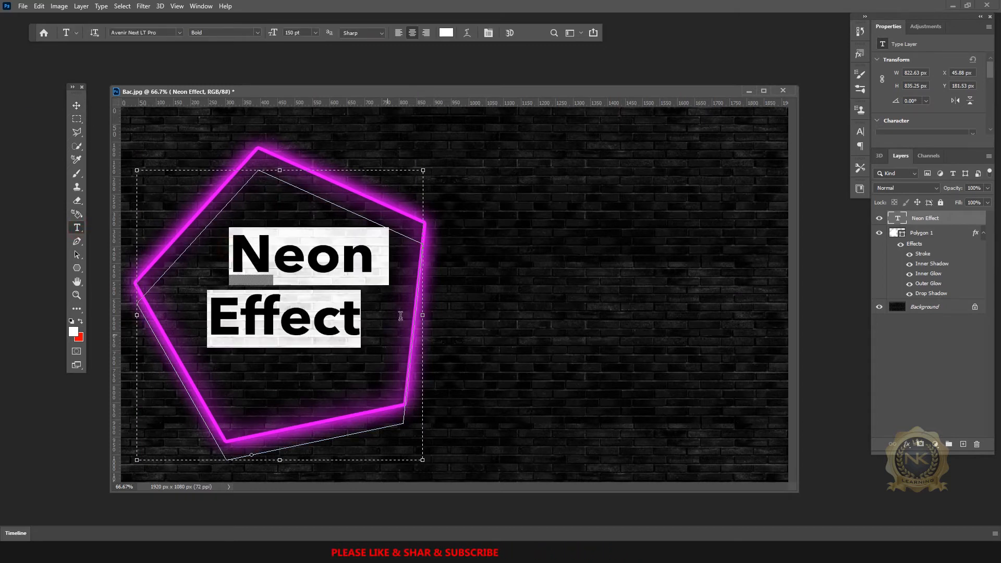
left_click(398, 32)
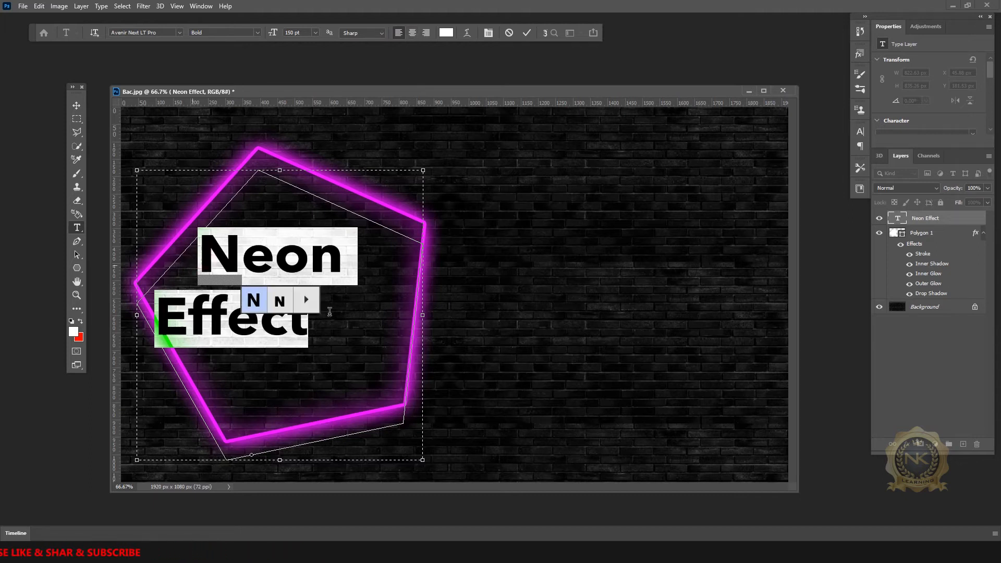
Indent "Effect" with spaces so it starts under "Neon", and move the text about 55 px right inside the pentagon.
left_click(162, 313)
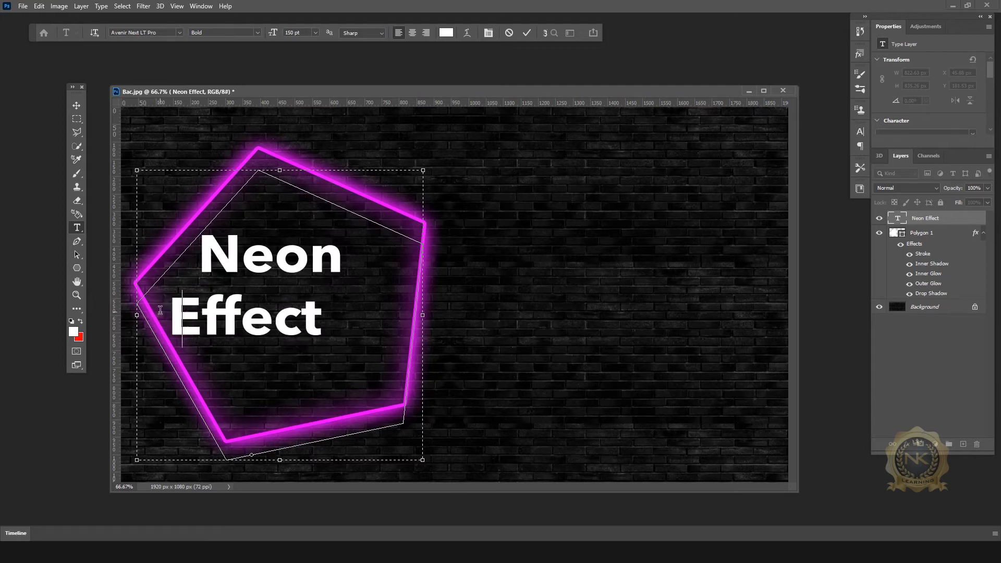
left_click(77, 104)
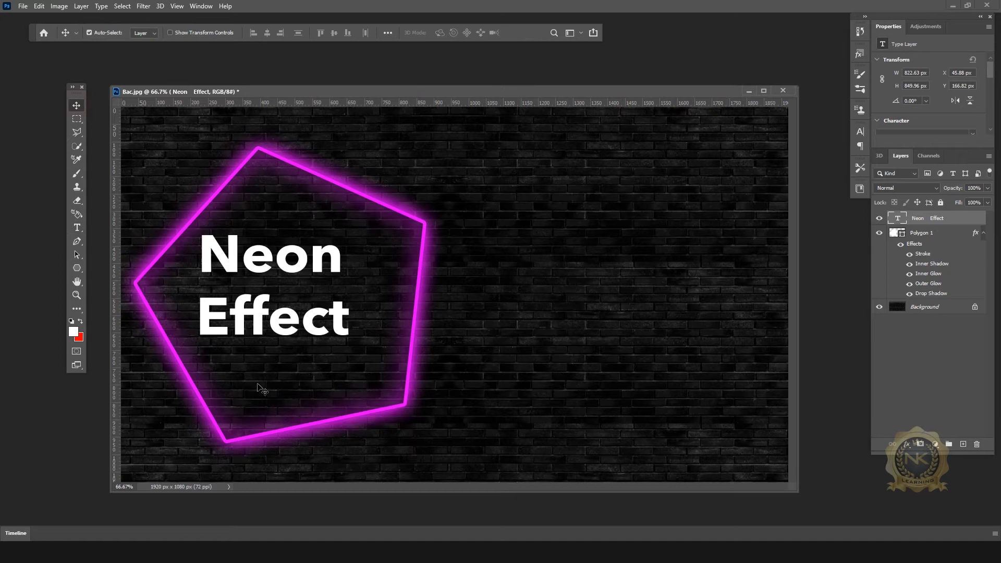
left_click_drag(341, 320, 361, 313)
key("shift+Down")
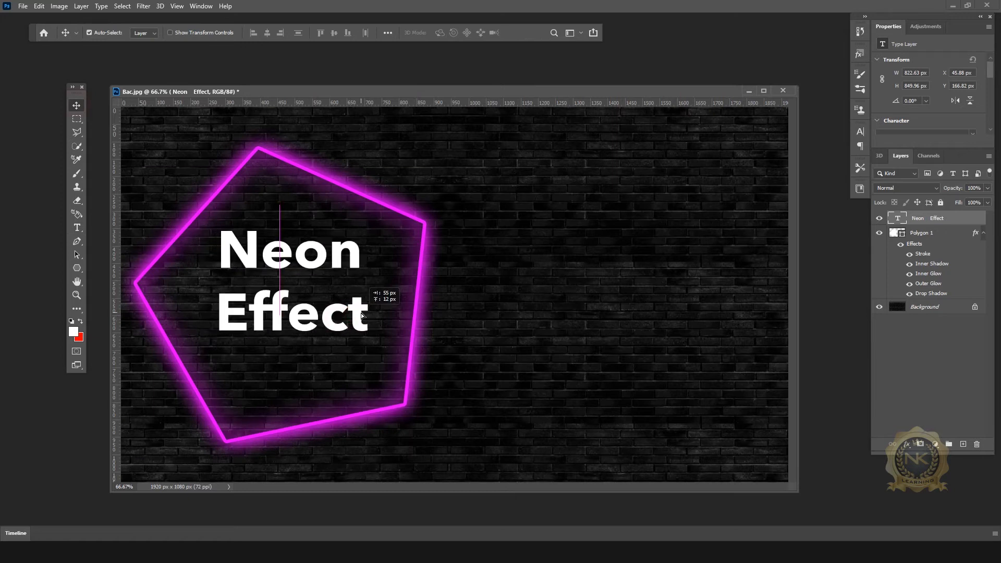
left_click_drag(361, 313, 362, 317)
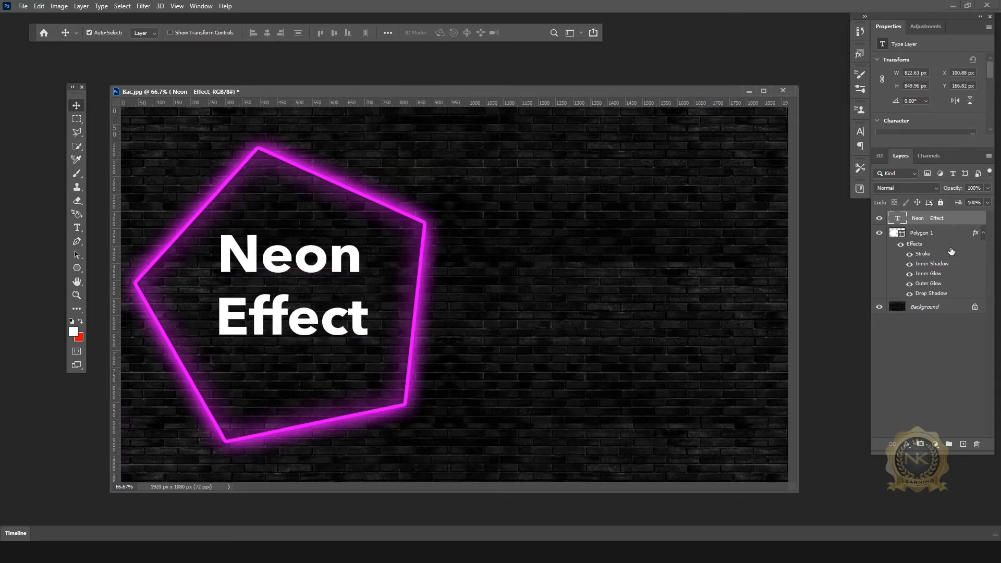
Open the layer style of the "Neon Effect" text and set its Fill Opacity to 0%.
double_click(980, 220)
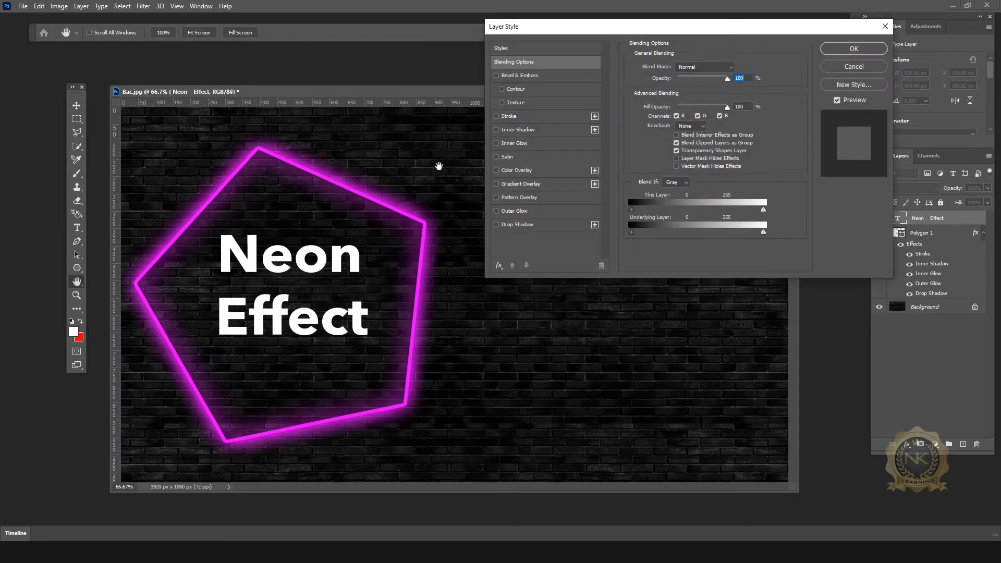
left_click(537, 64)
left_click_drag(727, 107, 676, 107)
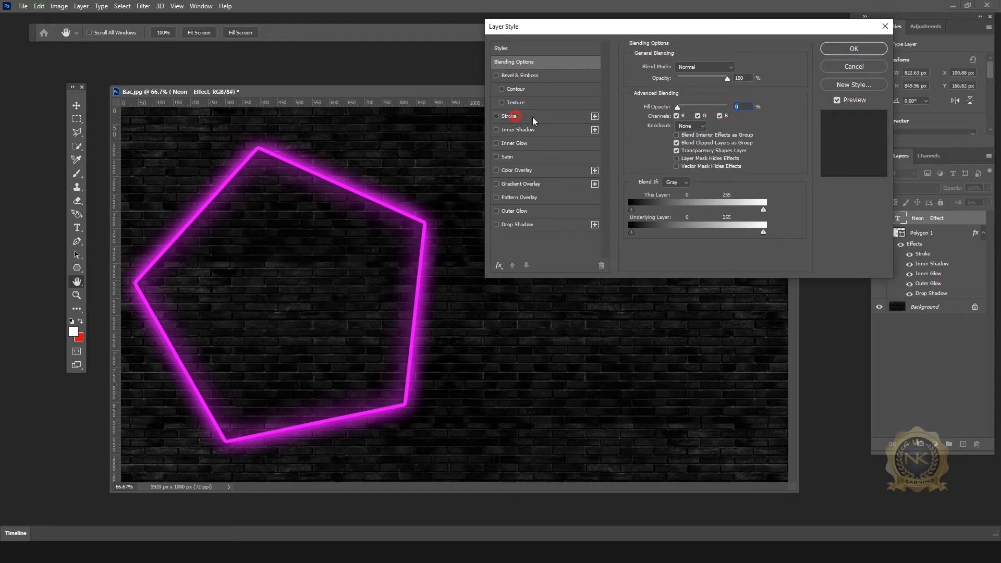
Add a Stroke in colour ff0000 to the "Neon Effect" text and leave Color Overlay off.
left_click(516, 117)
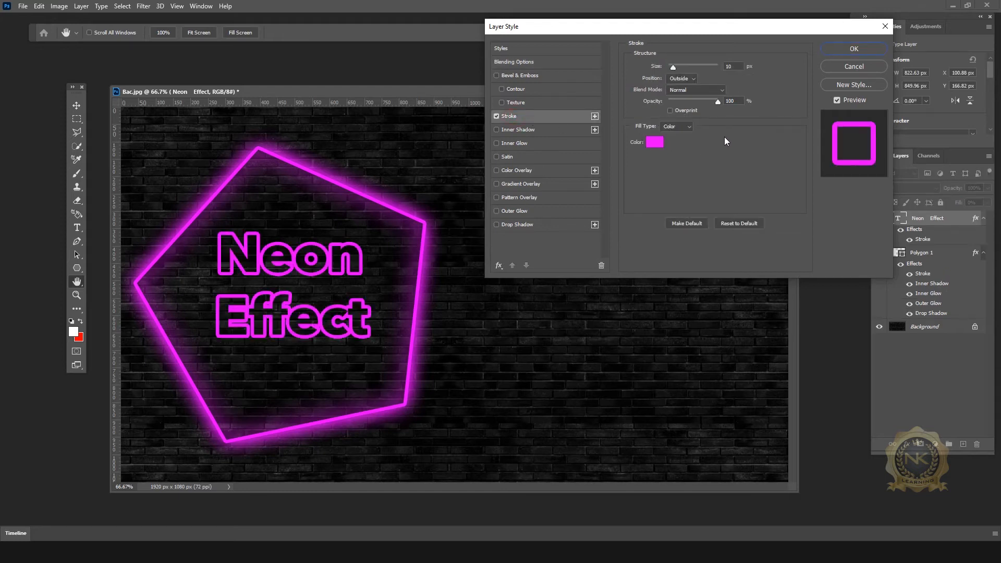
left_click(655, 142)
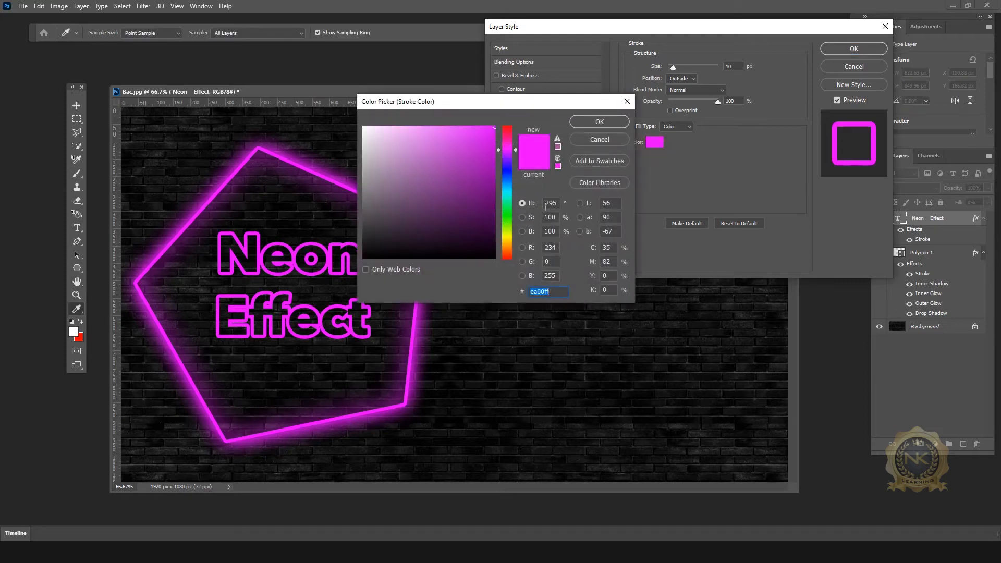
left_click_drag(509, 145, 507, 125)
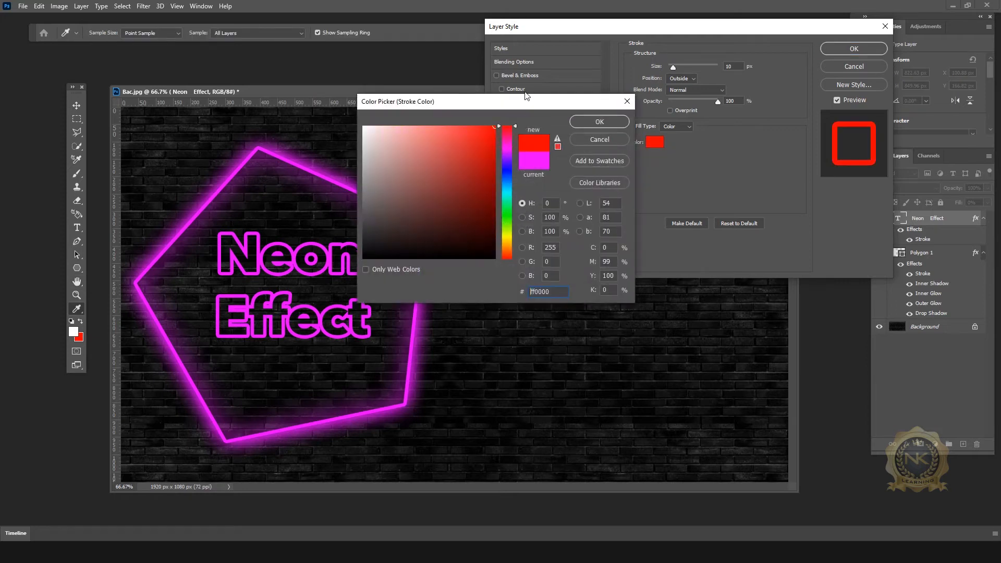
left_click(558, 291)
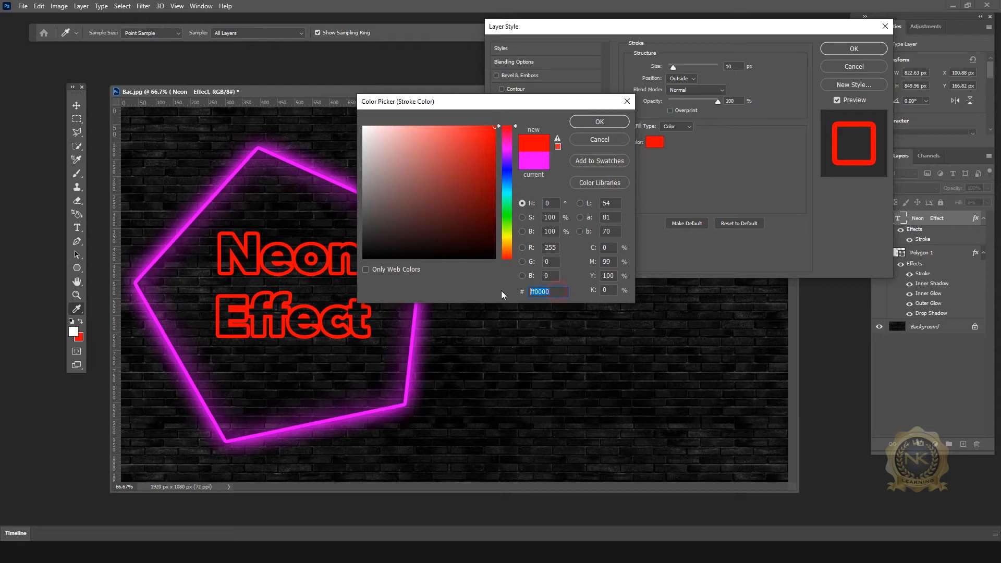
left_click(619, 125)
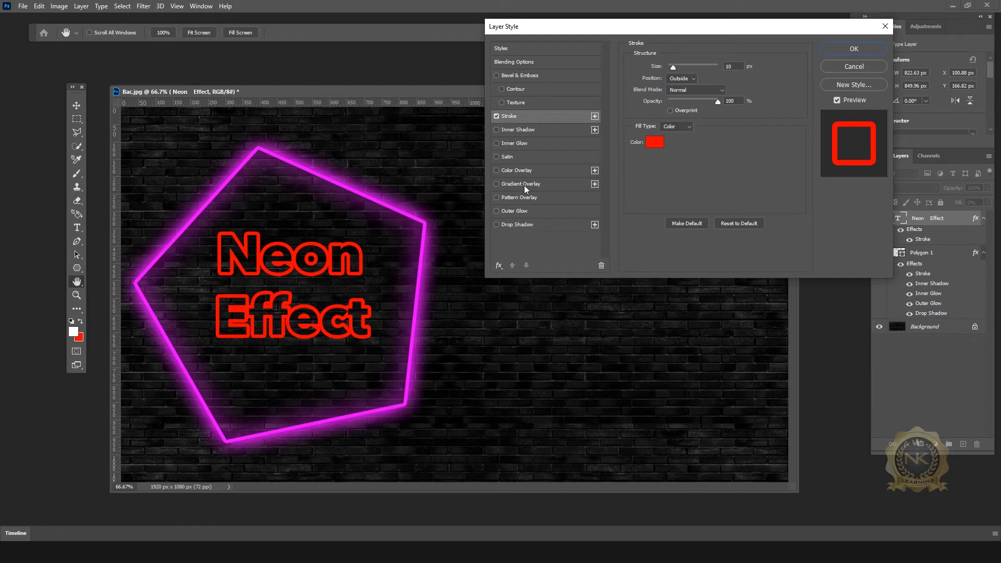
left_click(533, 172)
left_click(496, 170)
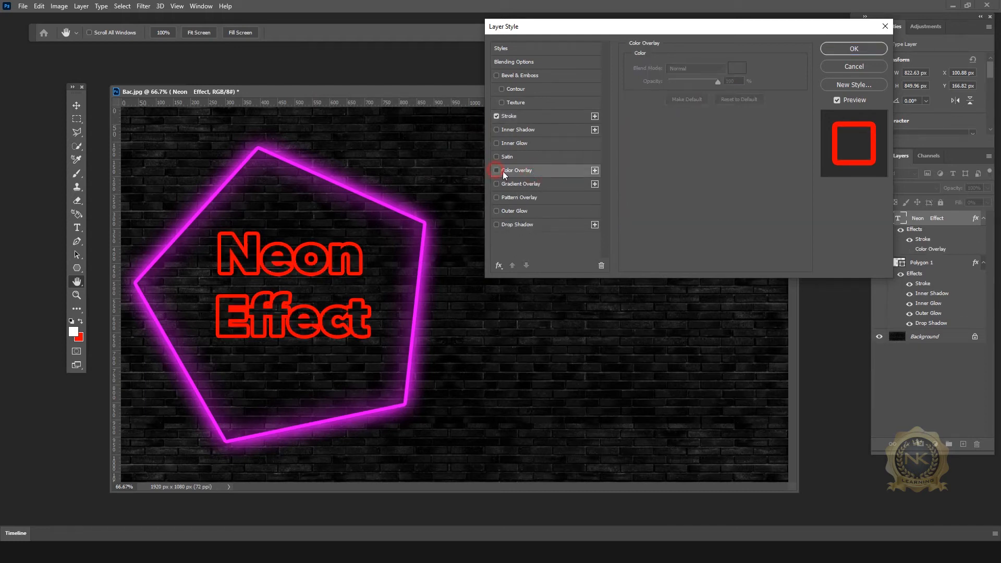
Add an Outer Glow to the "Neon Effect" text in colour ff0000 with a size of 54 px.
left_click(516, 211)
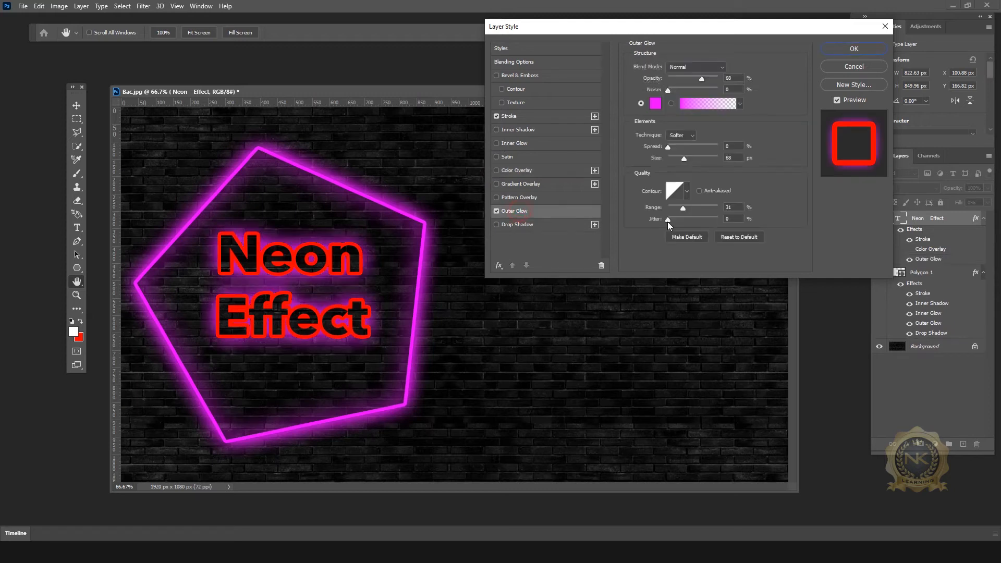
left_click(656, 104)
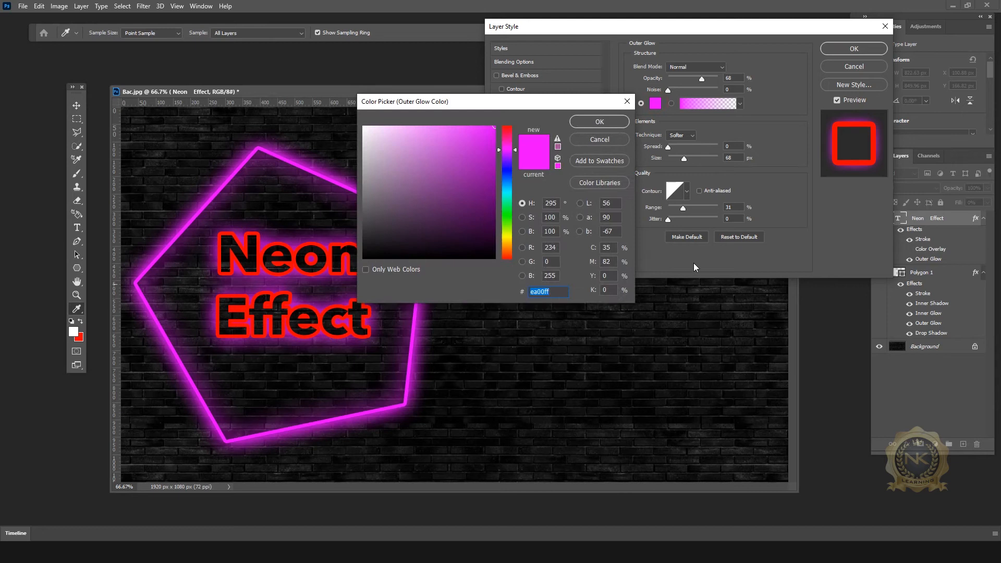
type("ff0000")
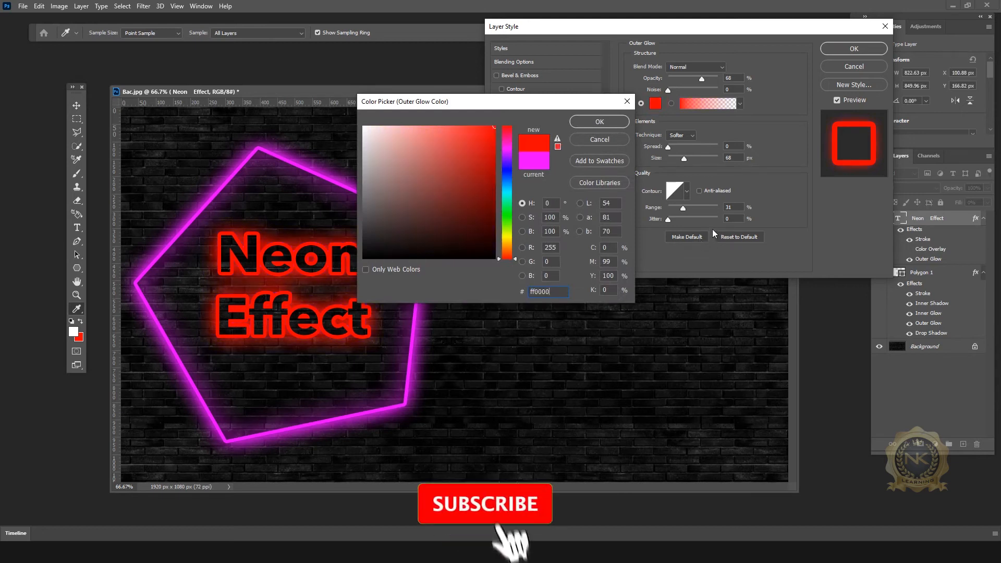
left_click_drag(453, 100, 533, 88)
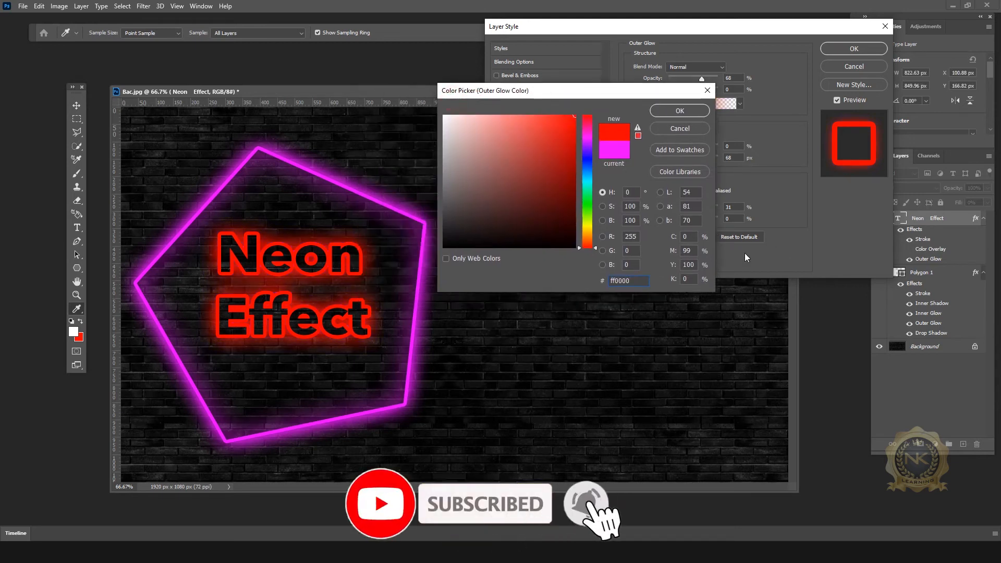
left_click(680, 110)
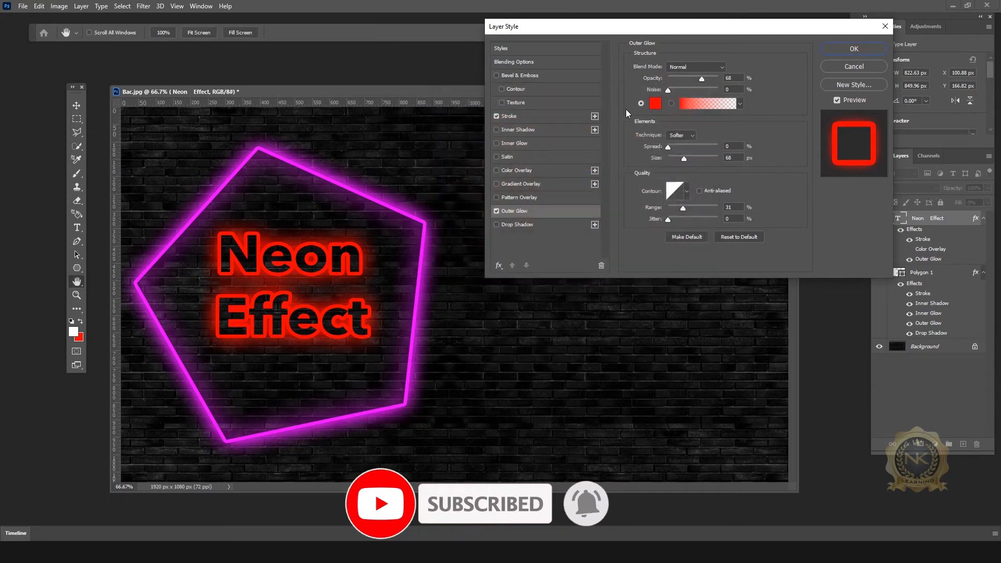
left_click(686, 159)
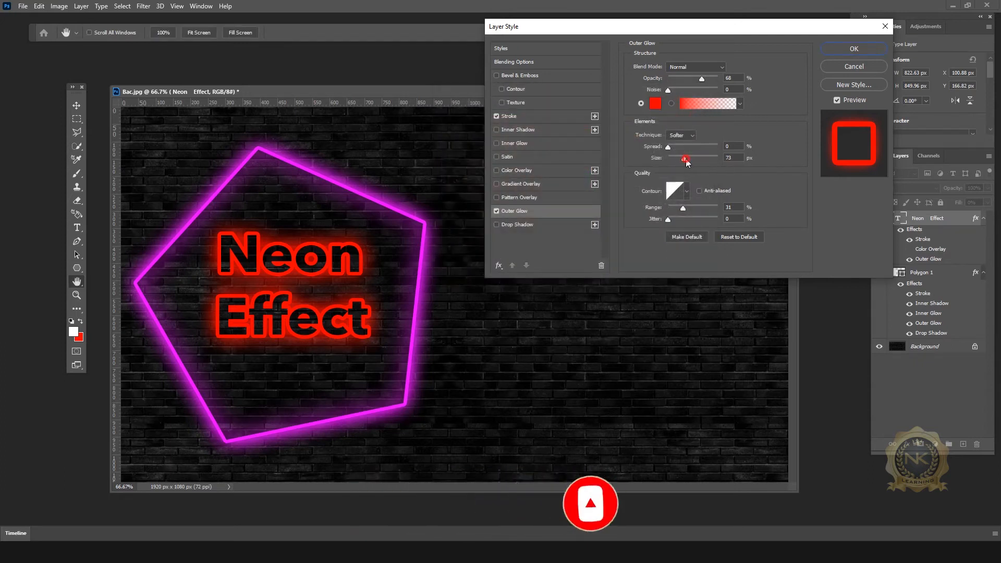
left_click_drag(681, 158, 680, 159)
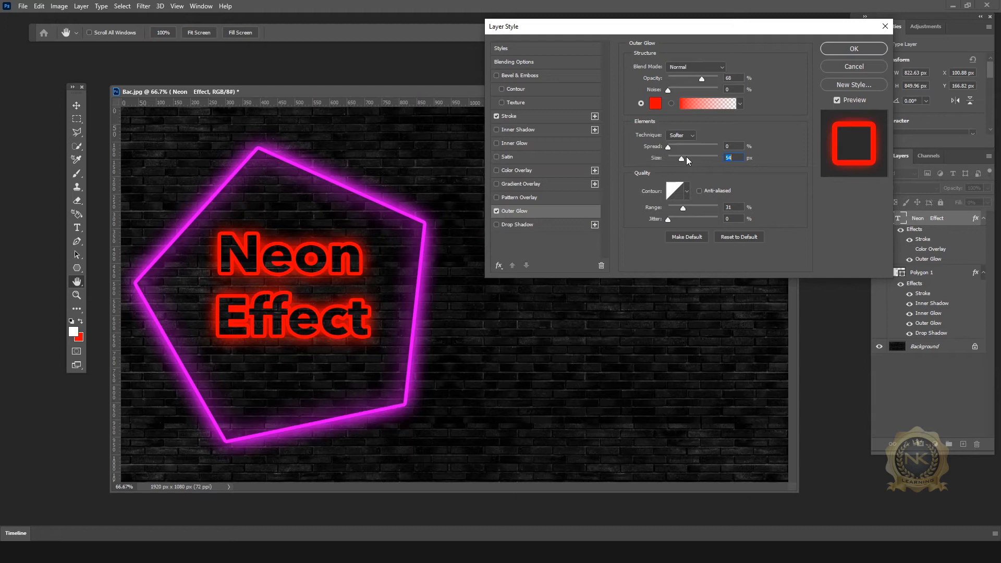
Add an Inner Glow to the "Neon Effect" text in colour ff0000 with a size of about 46 px.
left_click(514, 144)
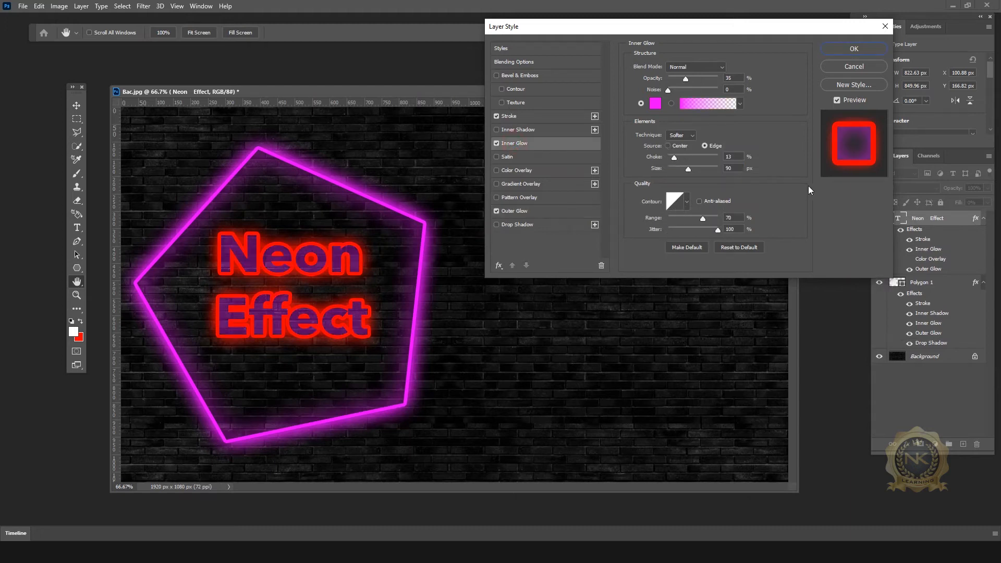
left_click(655, 103)
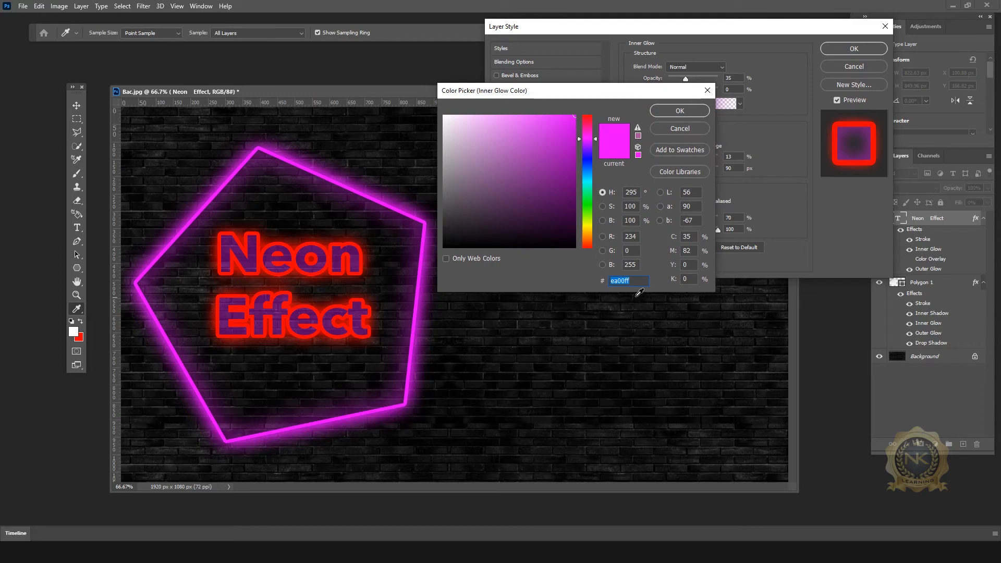
type("ff0000")
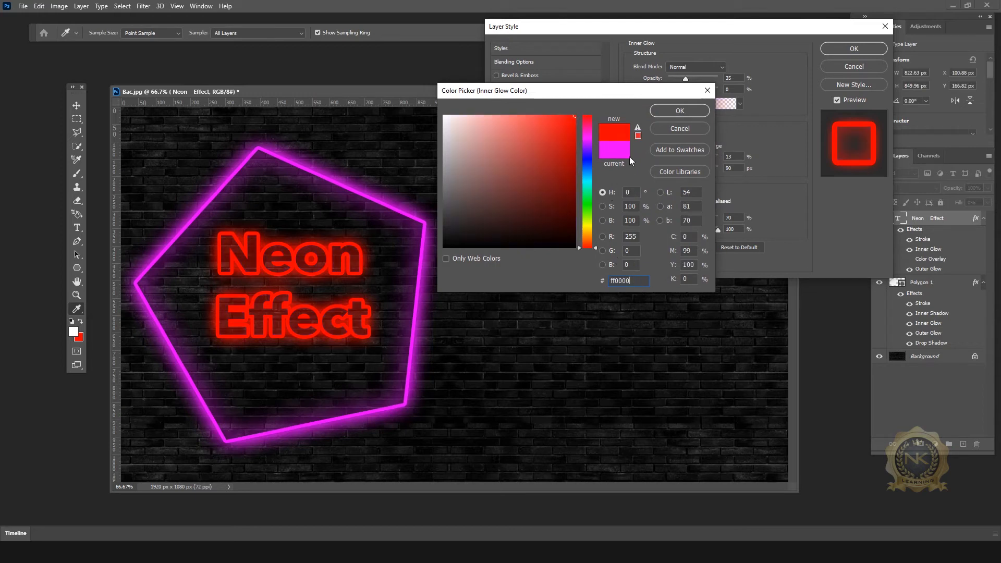
left_click(691, 110)
left_click_drag(689, 171, 680, 168)
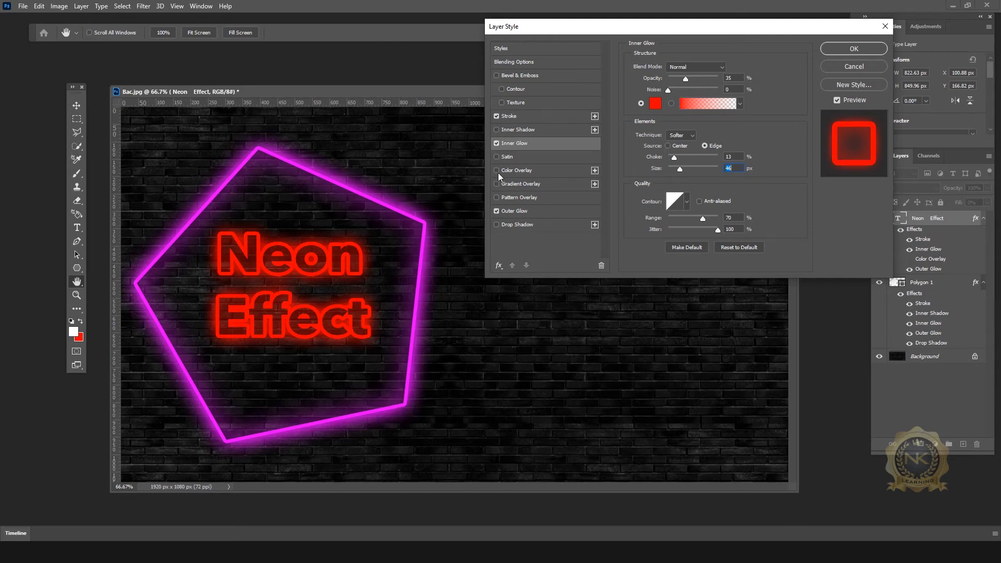
Enable Drop Shadow and Inner Shadow for the "Neon Effect" text.
left_click(516, 225)
left_click(509, 134)
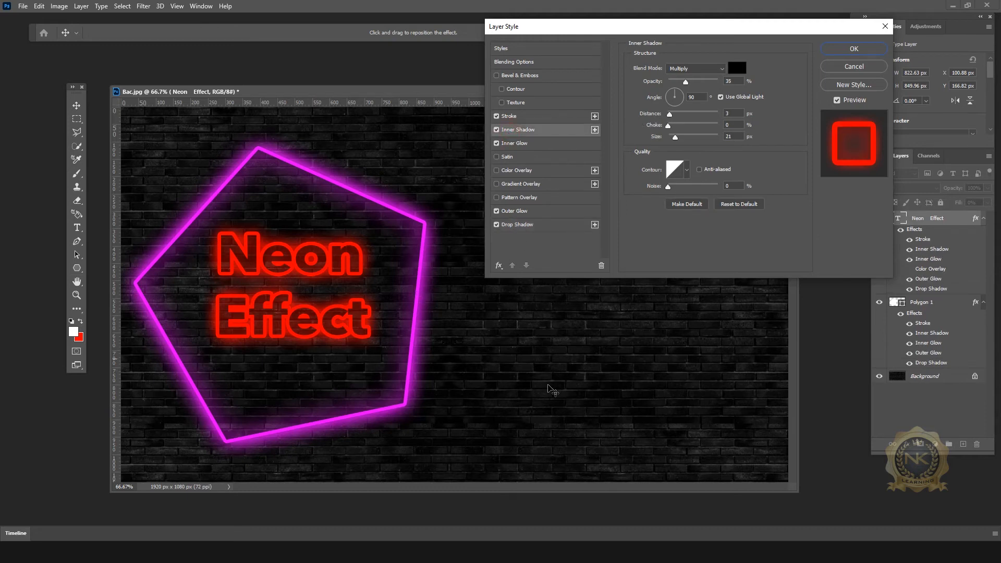
Set the stroke size of the "Neon Effect" text to 10 px and apply the layer style.
left_click(518, 118)
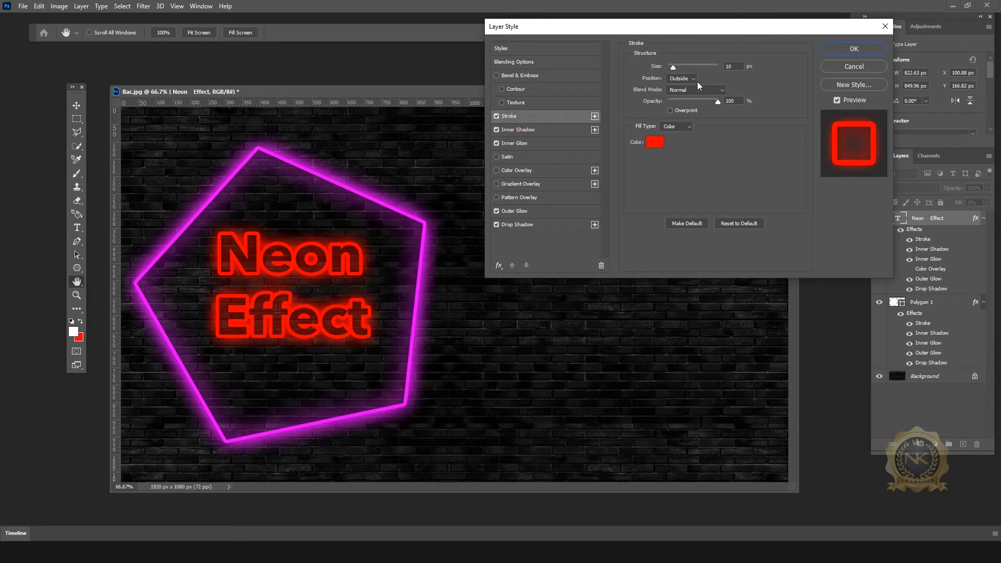
left_click(672, 69)
left_click_drag(672, 70, 679, 69)
type("10")
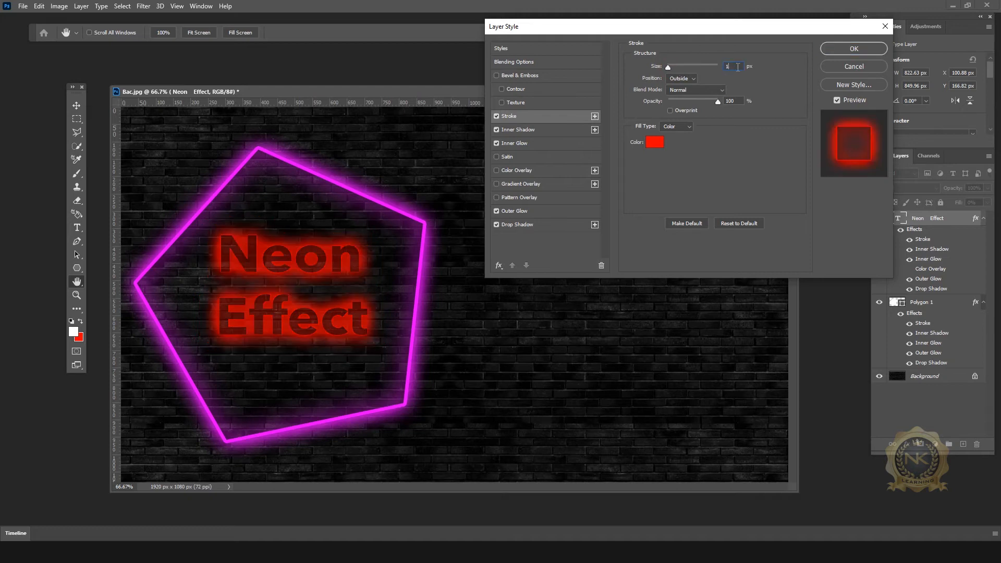
left_click(855, 52)
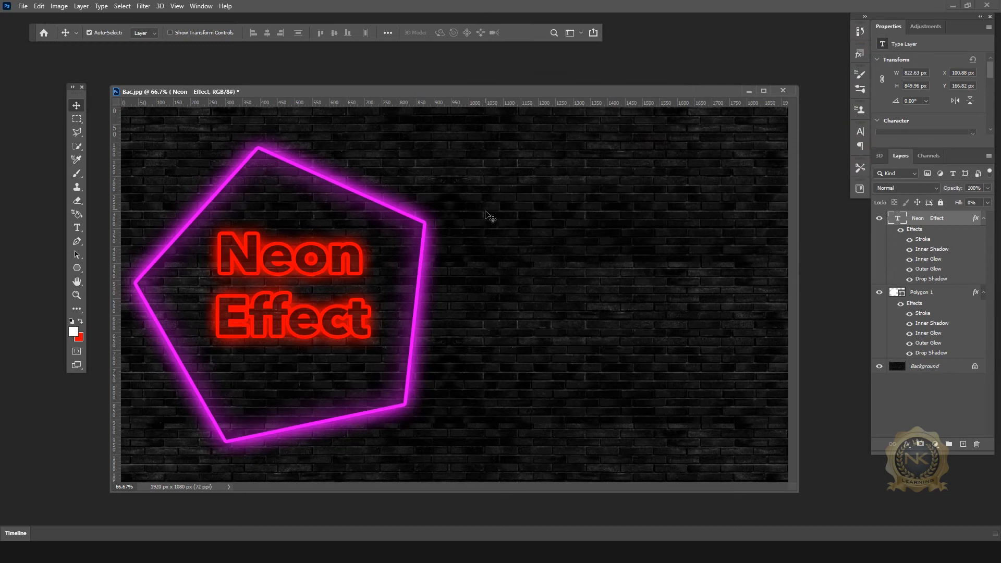
Nudge the "Neon Effect" text down 7 px inside the pentagon.
key("ctrl")
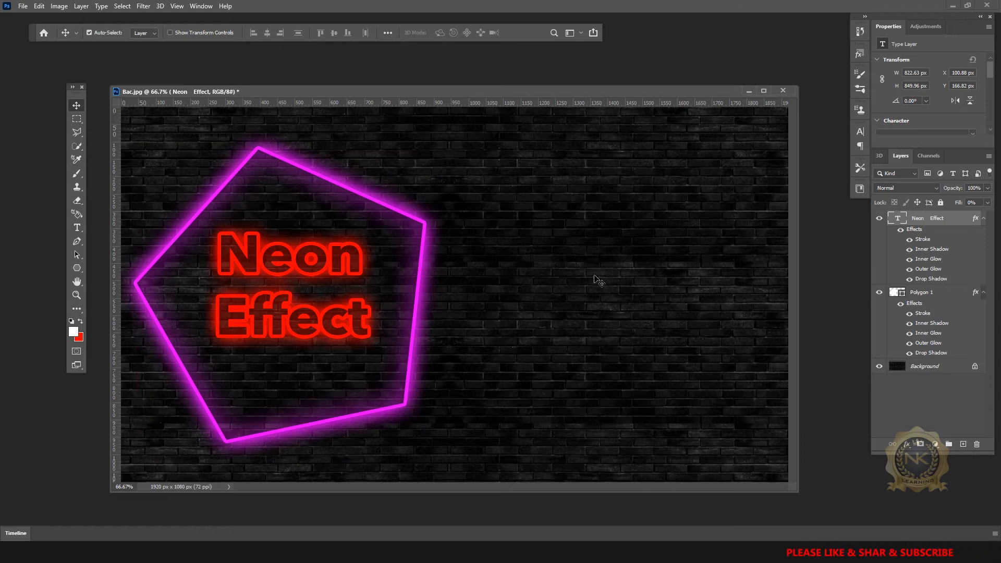
key("Down")
key("Down")
key("Down")
key("Down")
key("Down")
key("Down")
key("Down")
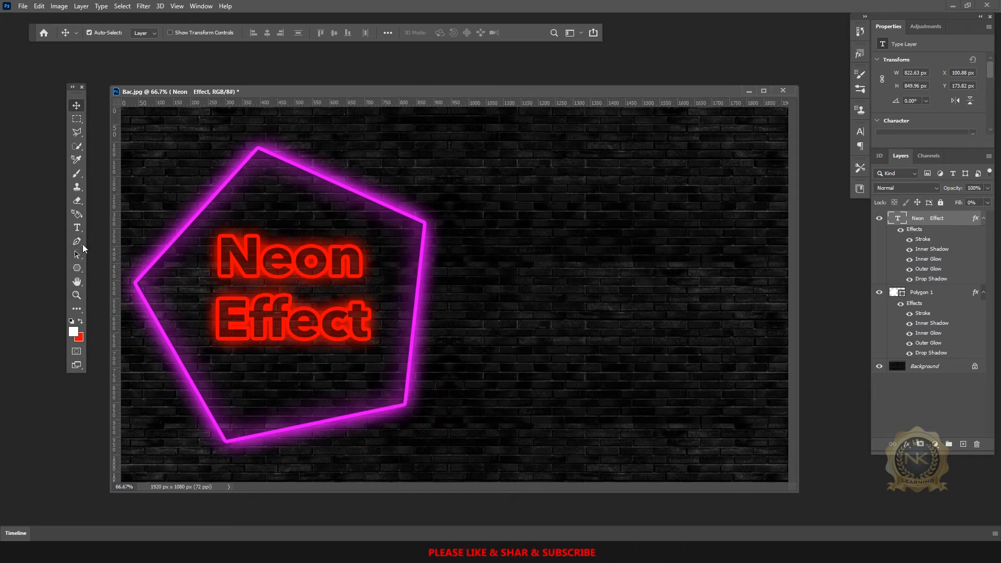
Add the text "NK Learning" on the empty wall to the right of the pentagon.
left_click(77, 227)
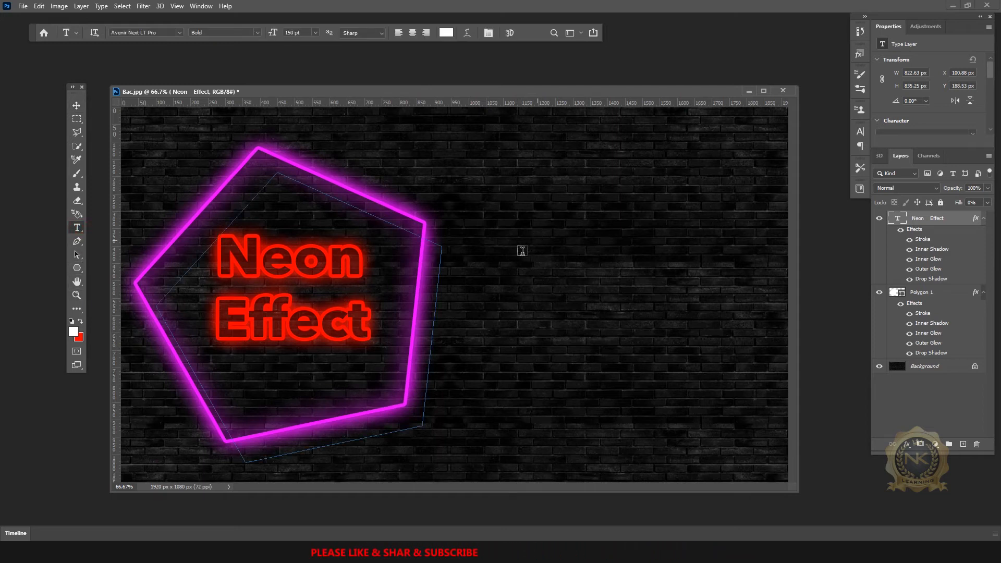
left_click(507, 286)
type("NK Learning")
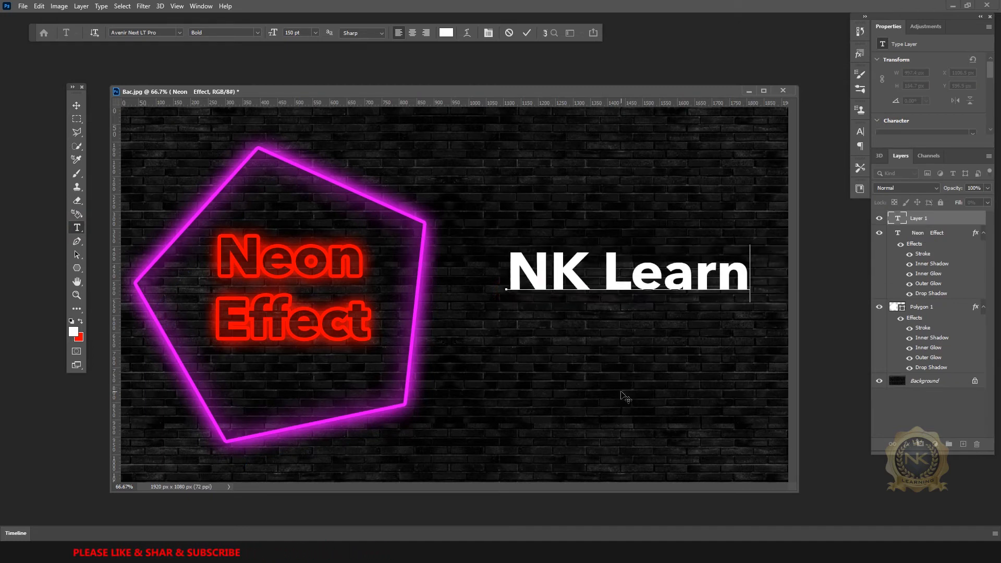
Change the font of the "NK Learning" text to Brush Script Std and commit it.
left_click_drag(512, 266, 687, 387)
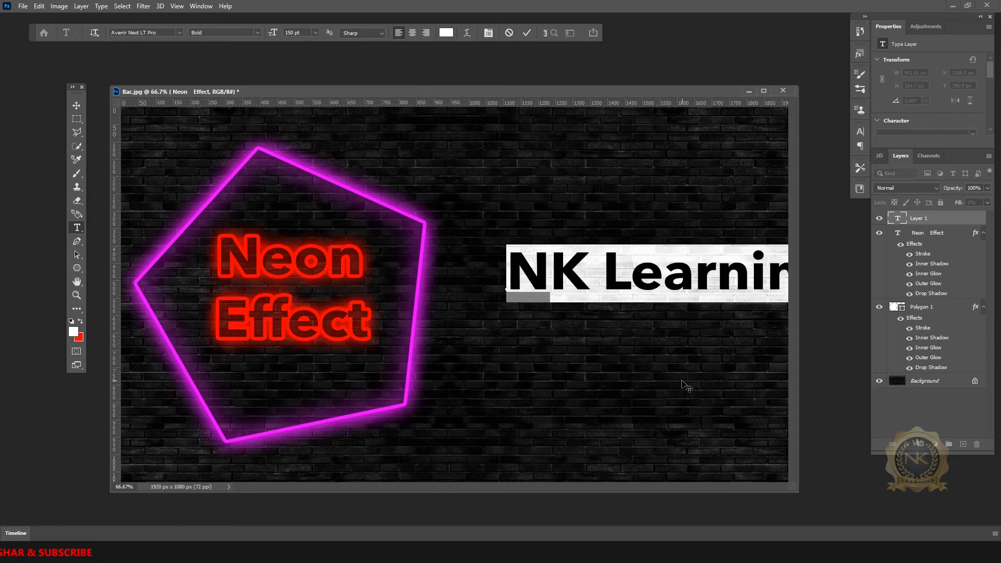
left_click(179, 32)
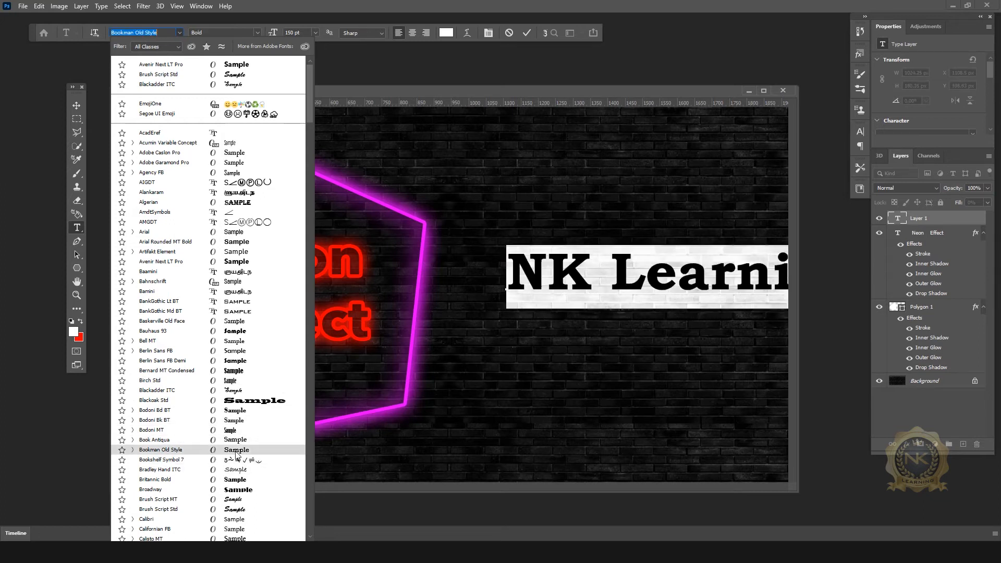
left_click(244, 511)
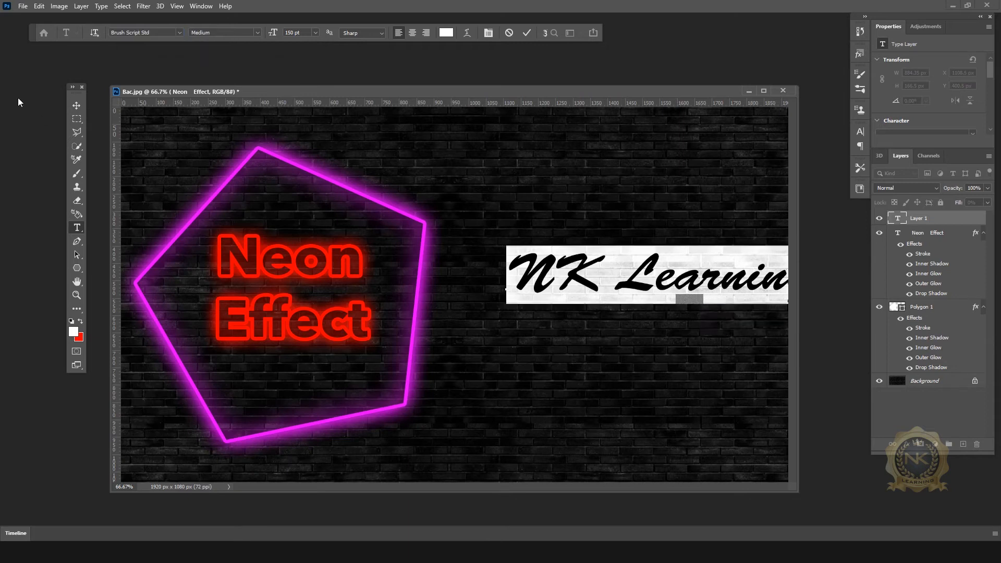
left_click(77, 106)
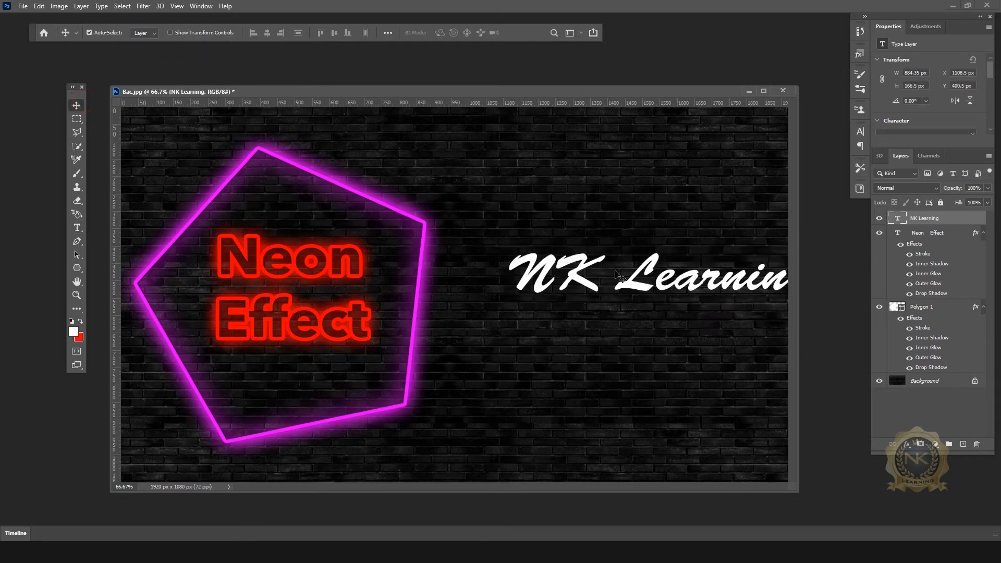
Move the "NK Learning" text to about X 985.5 px, Y 443.5 px so the whole text fits beside the pentagon.
left_click_drag(575, 279, 530, 288)
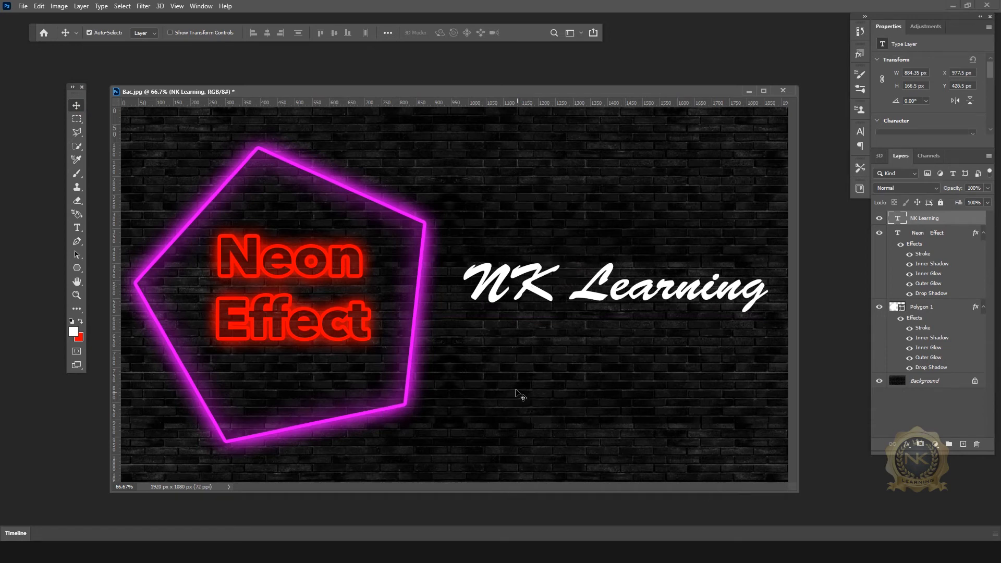
left_click_drag(596, 300, 592, 306)
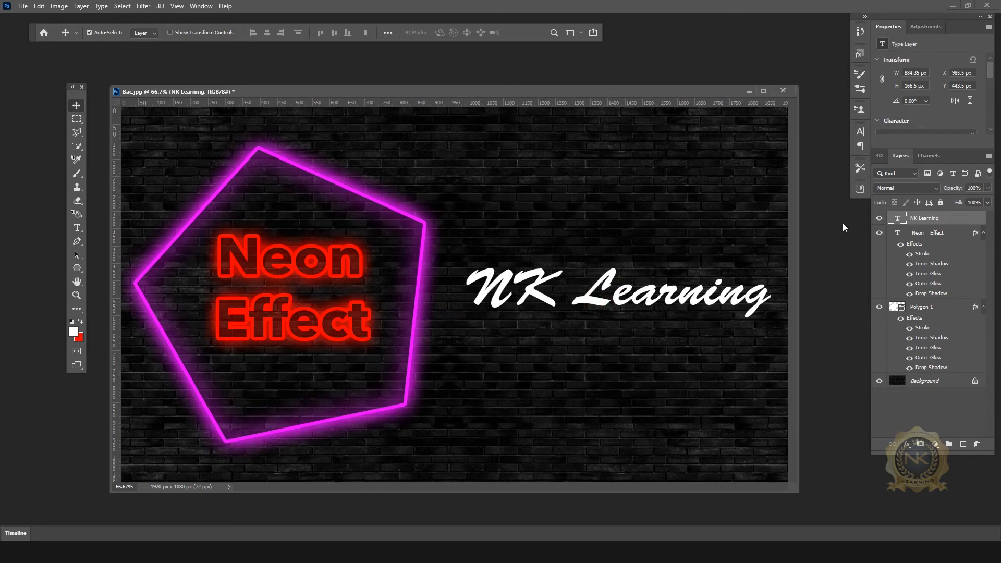
Set the fill opacity of the "NK Learning" text to 0% in its layer style.
double_click(964, 219)
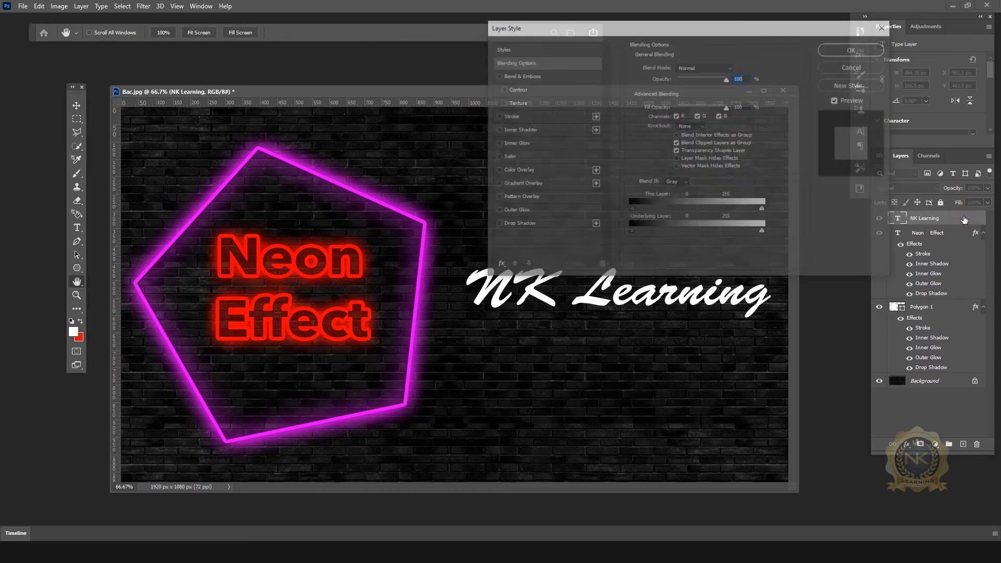
left_click_drag(663, 32, 654, 14)
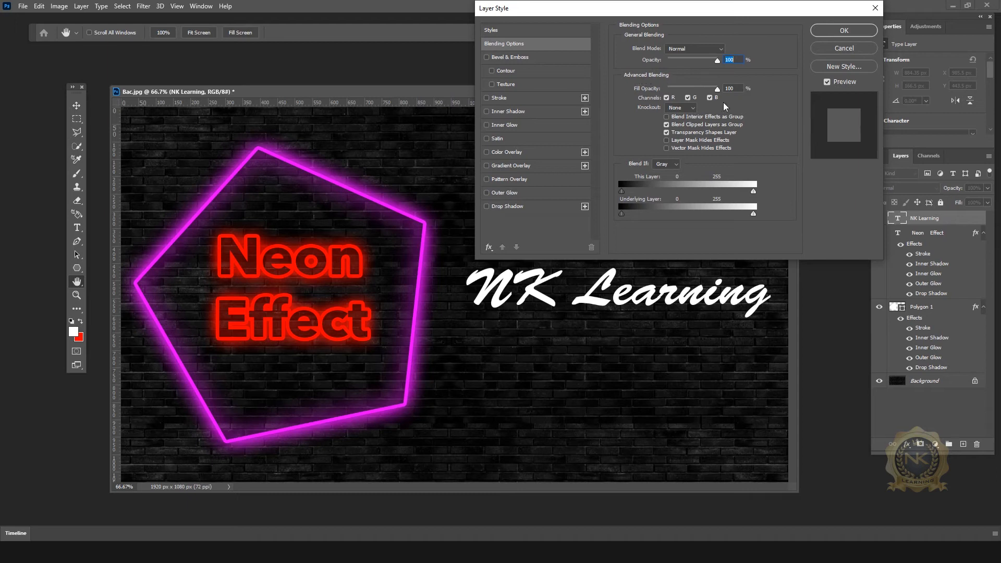
left_click_drag(720, 89, 625, 88)
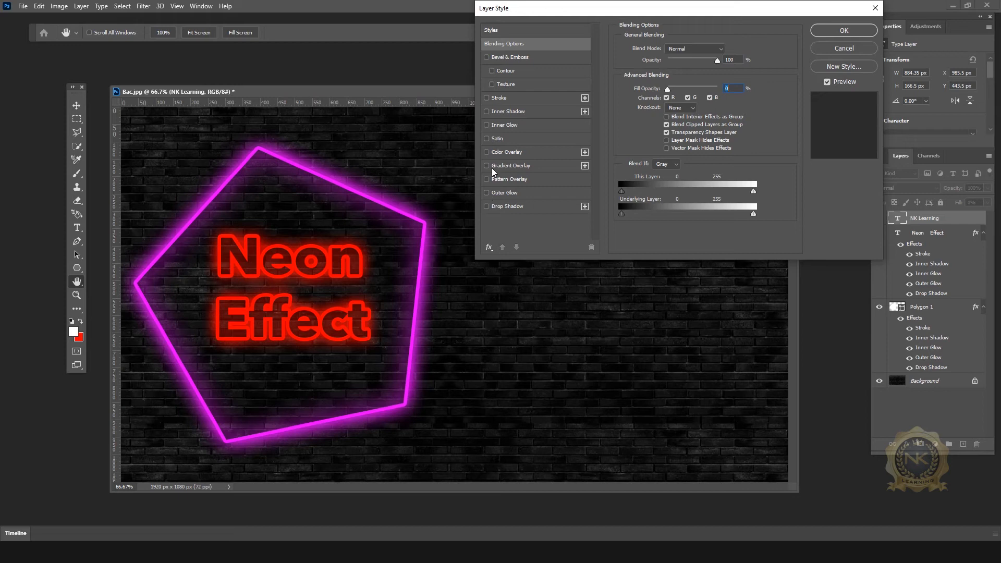
Add an outside stroke to the "NK Learning" text, 8 px in size and orange (ff7800).
left_click(499, 98)
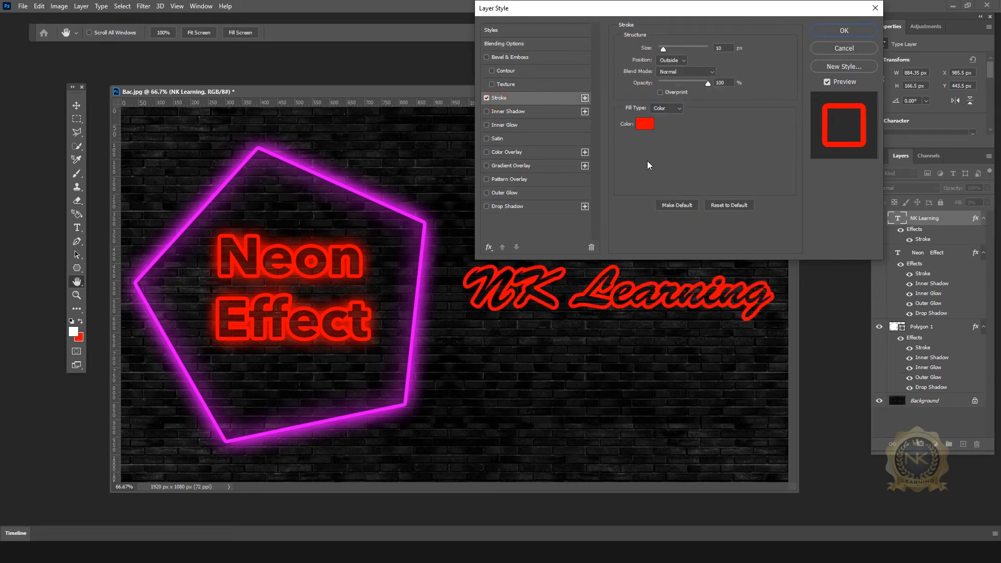
mouse_move(662, 51)
left_mouse_down()
mouse_move(689, 52)
mouse_move(661, 49)
left_mouse_up()
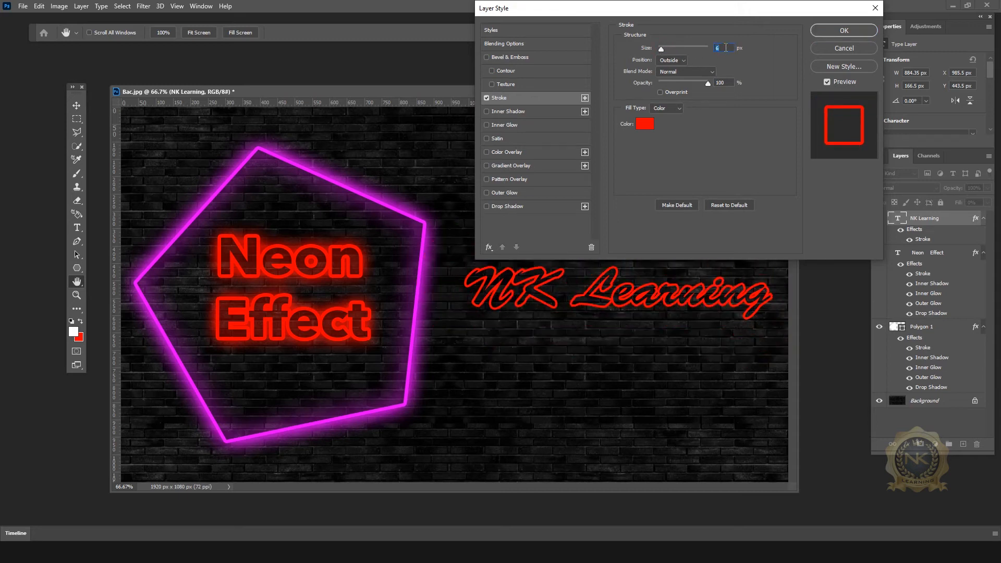
type("8")
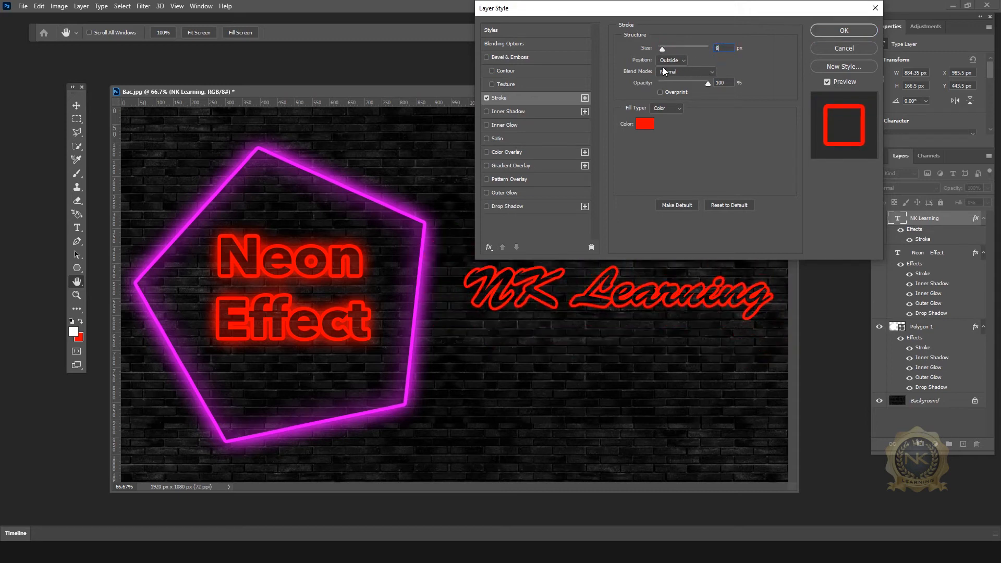
left_click(647, 124)
left_click_drag(589, 226, 593, 238)
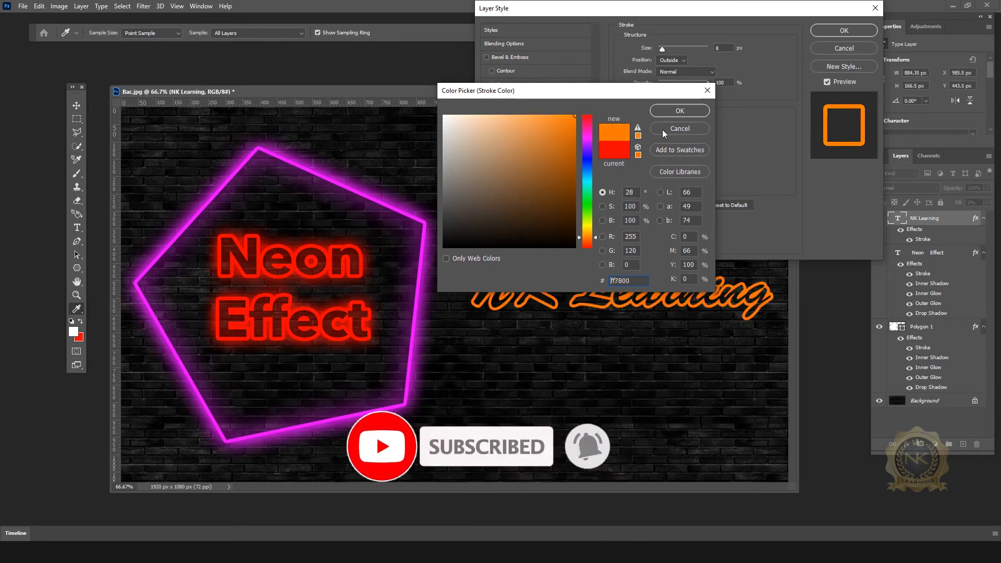
left_click(679, 111)
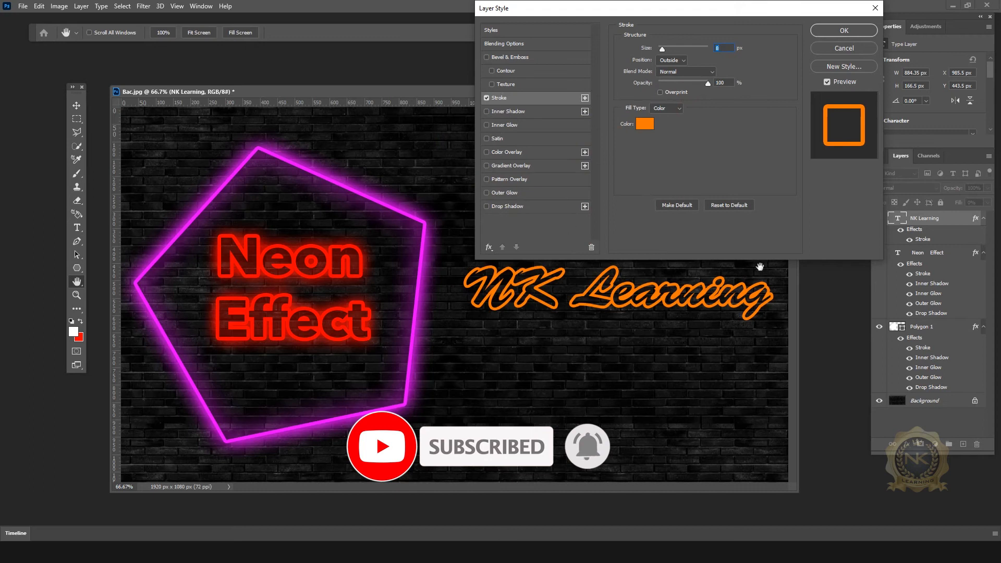
Copy the stroke's colour code and enable an Outer Glow on the "NK Learning" text in the same orange (ff7800).
left_click(646, 123)
key("ctrl+c")
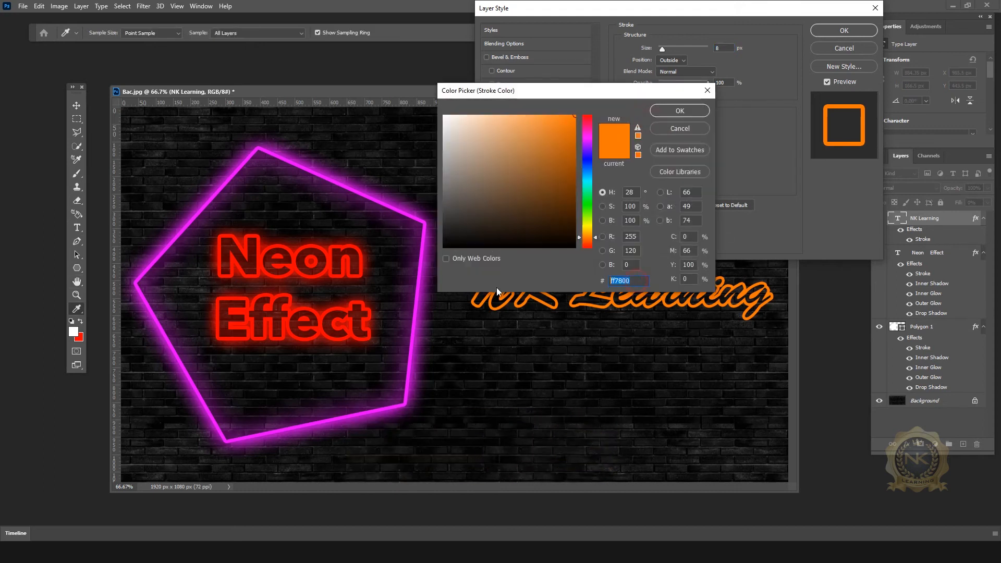
left_click(683, 110)
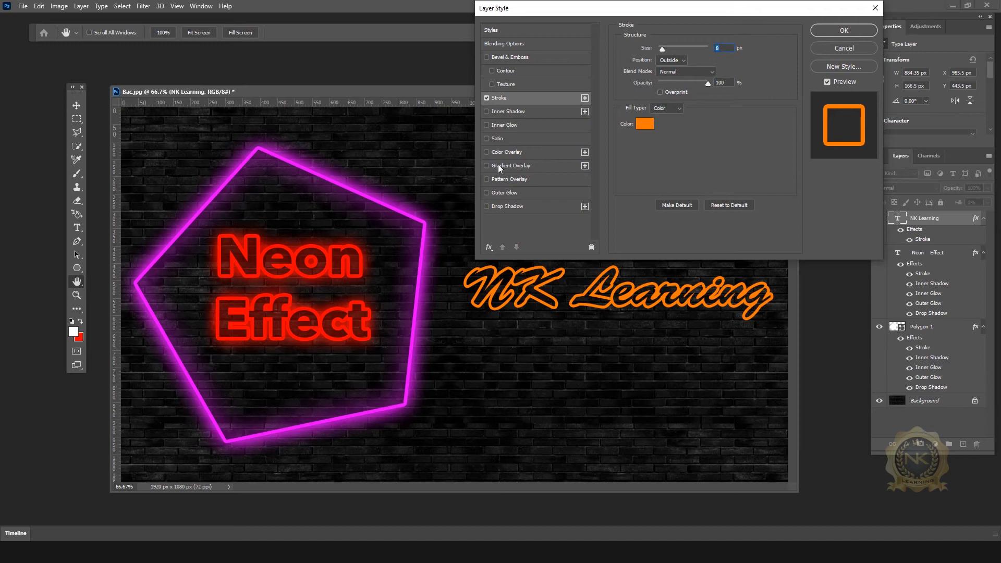
left_click_drag(536, 39, 534, 43)
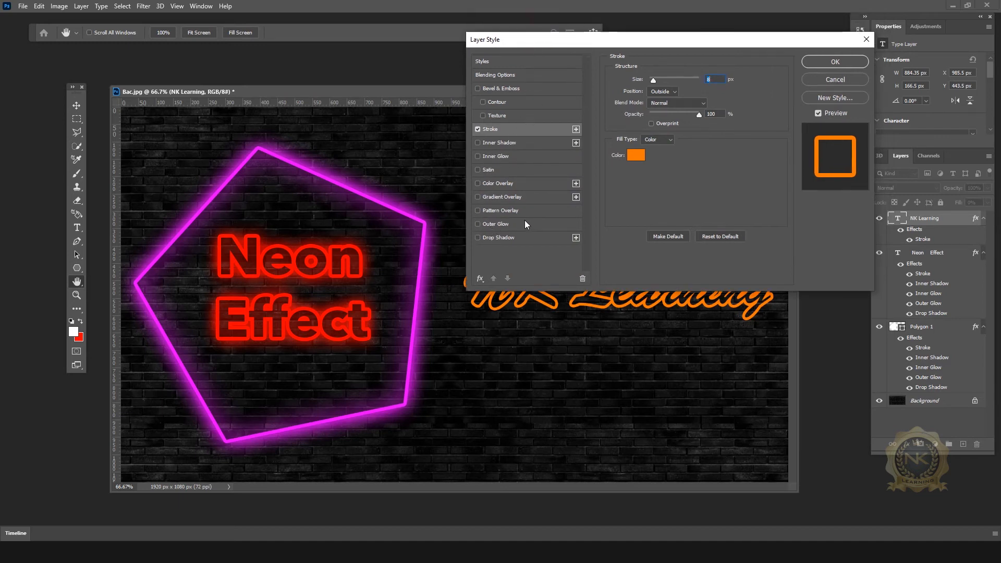
left_click(502, 227)
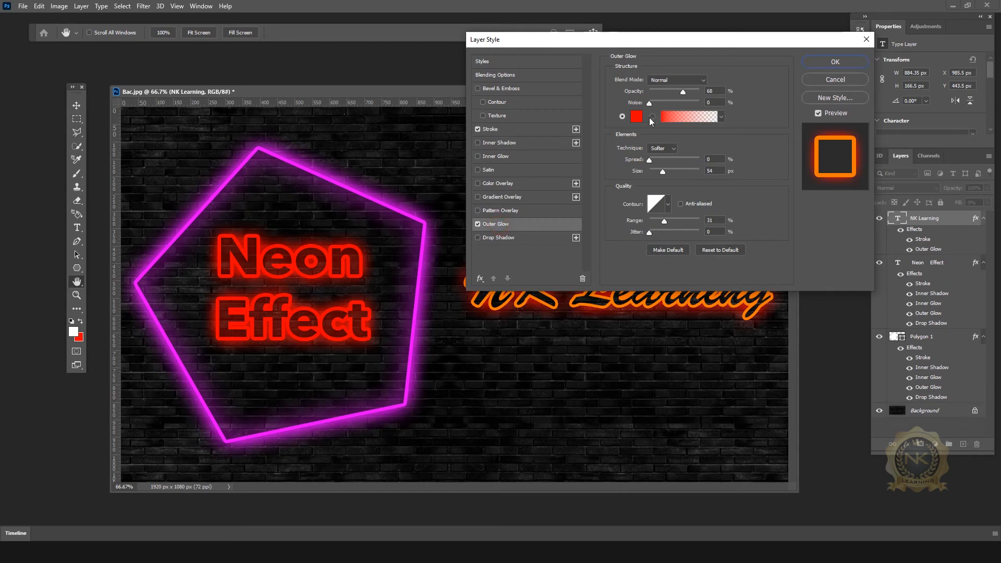
left_click(636, 121)
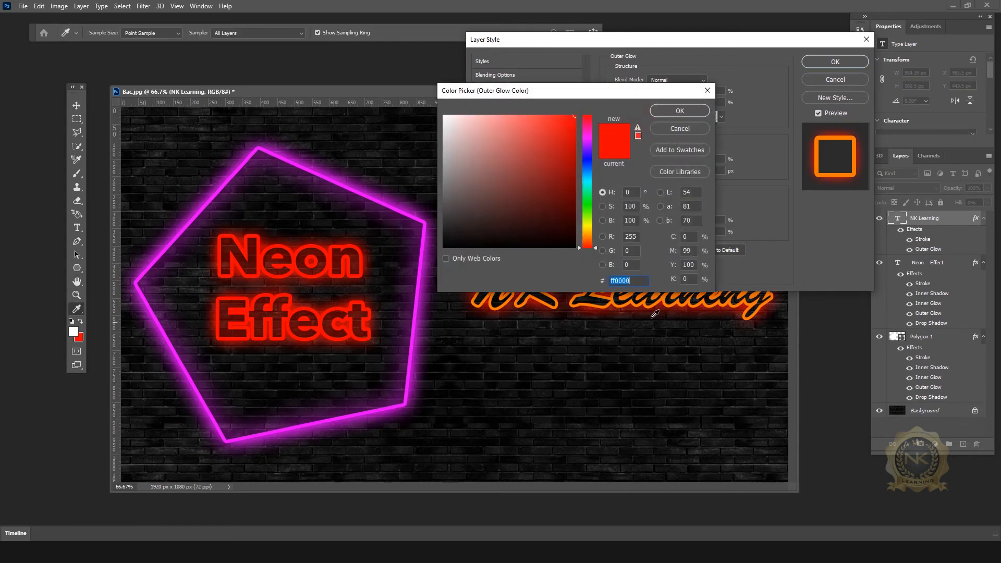
key("ctrl+v")
mouse_move(561, 94)
left_mouse_down()
mouse_move(577, 77)
mouse_move(571, 83)
left_mouse_up()
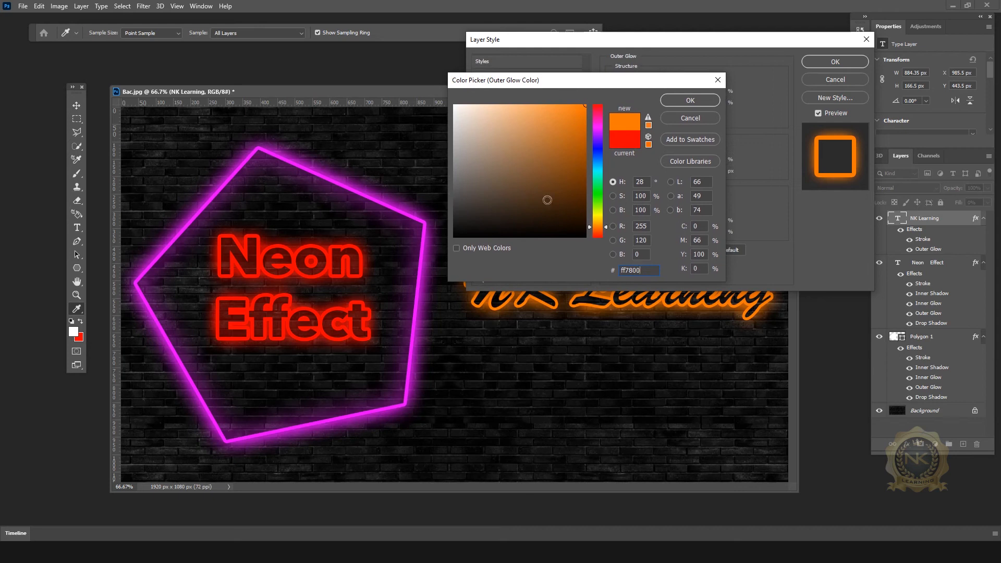
left_click(692, 101)
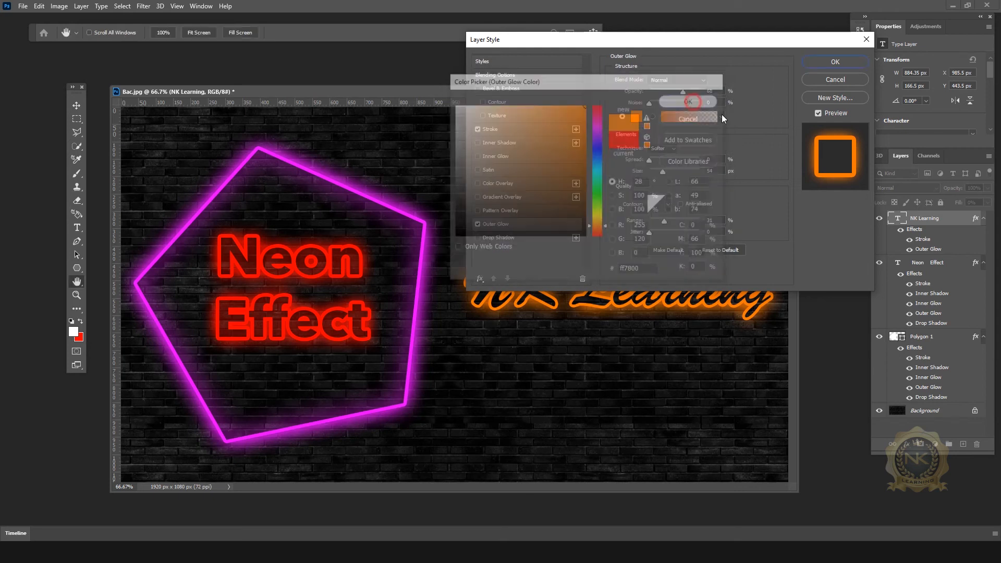
Enable an Inner Glow on the "NK Learning" text and set its colour to ff7800.
left_click(498, 155)
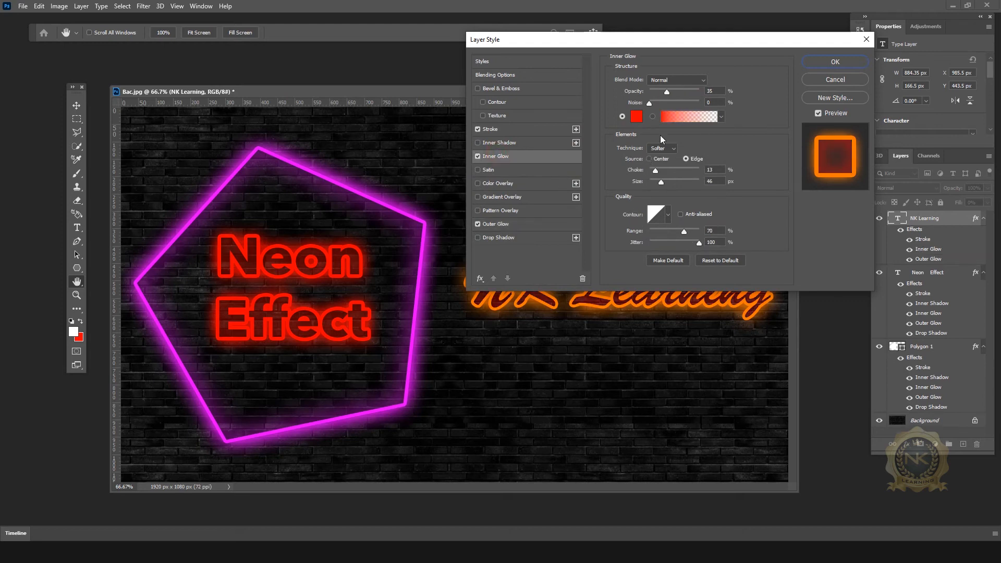
left_click_drag(638, 45, 716, 101)
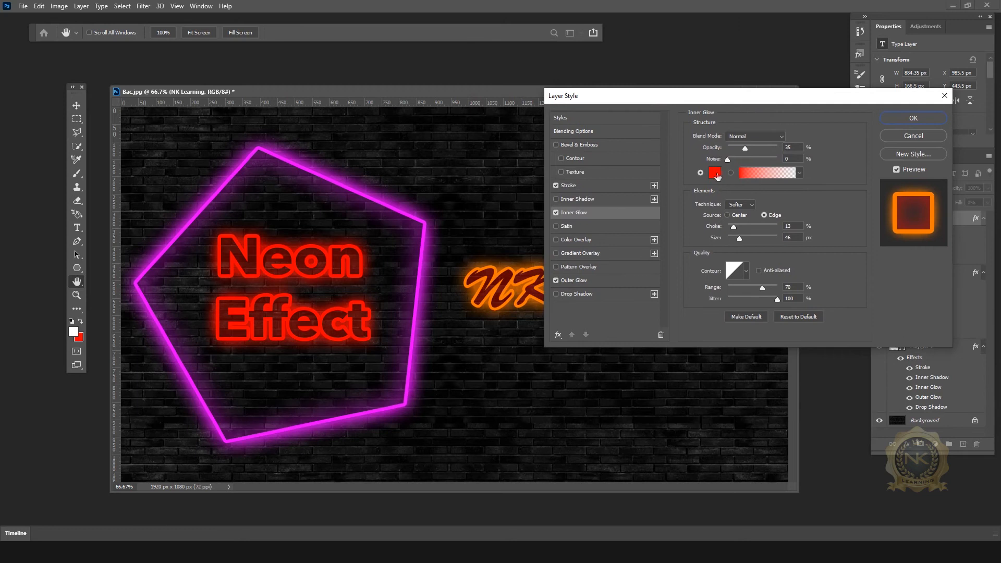
left_click(715, 174)
type("ff7800")
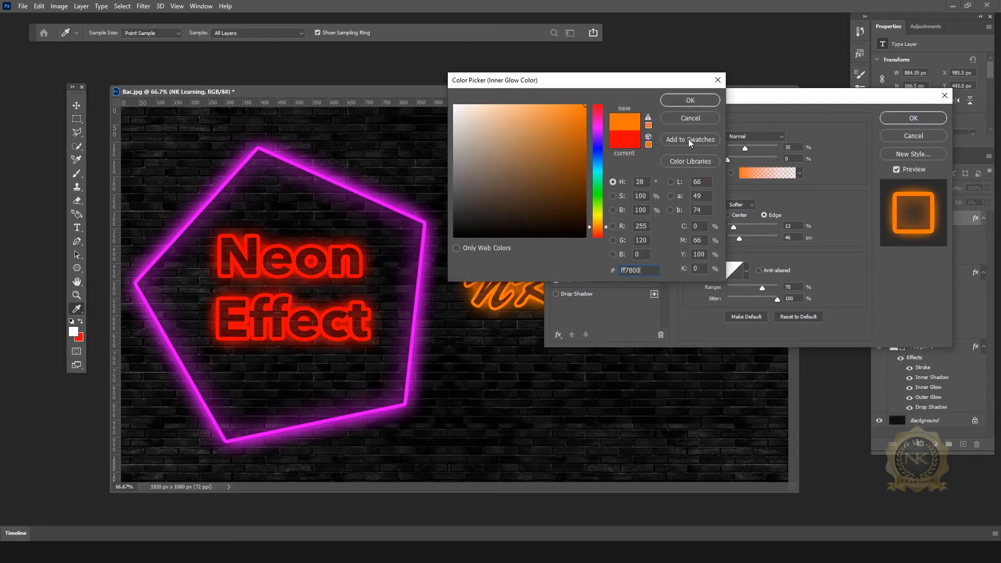
left_click(691, 102)
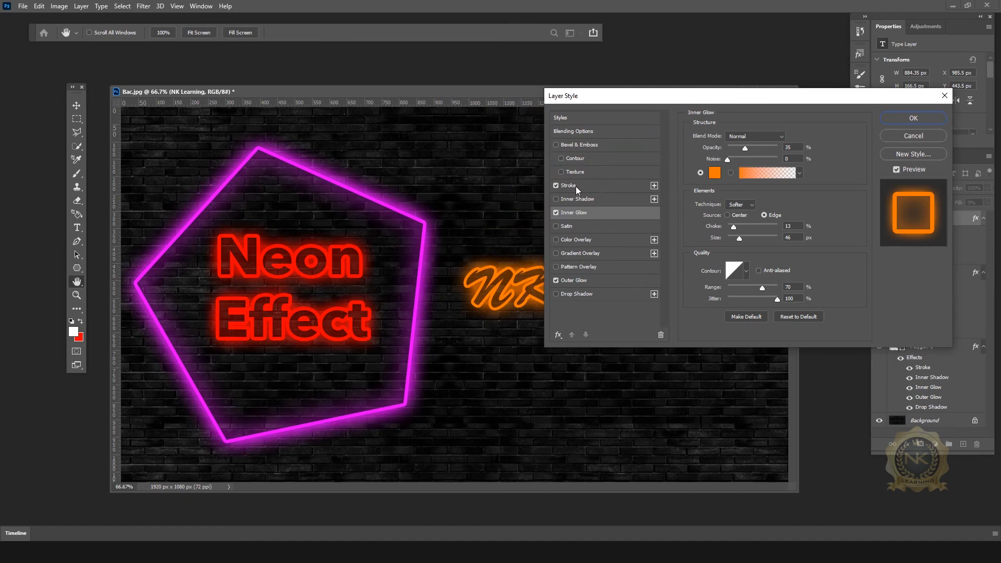
Enable Drop Shadow and Inner Shadow on the "NK Learning" text and apply the layer style.
left_click(575, 294)
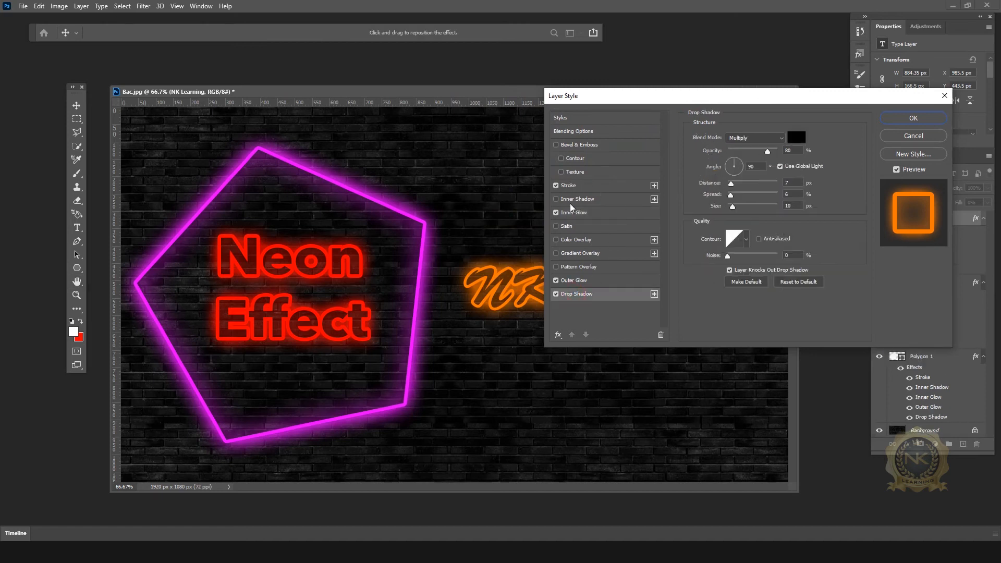
left_click(582, 202)
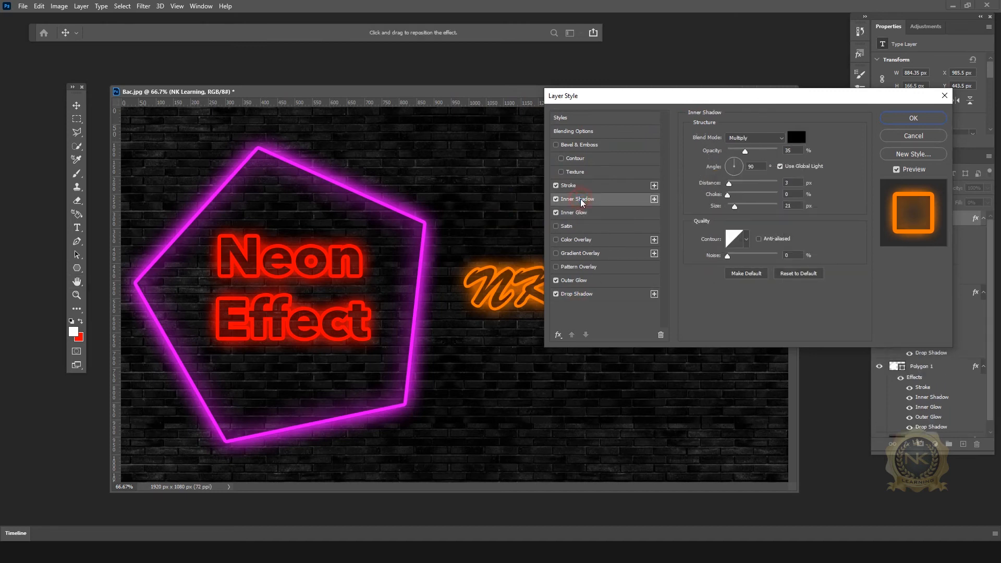
left_click(920, 119)
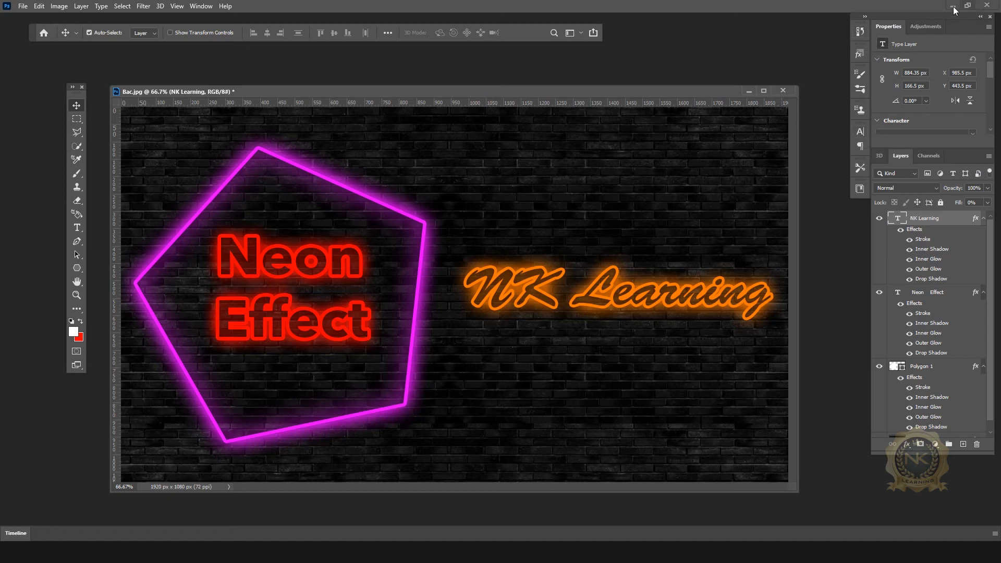
Add a Brightness/Contrast adjustment layer above all layers with brightness 20 and contrast 20.
left_click(926, 26)
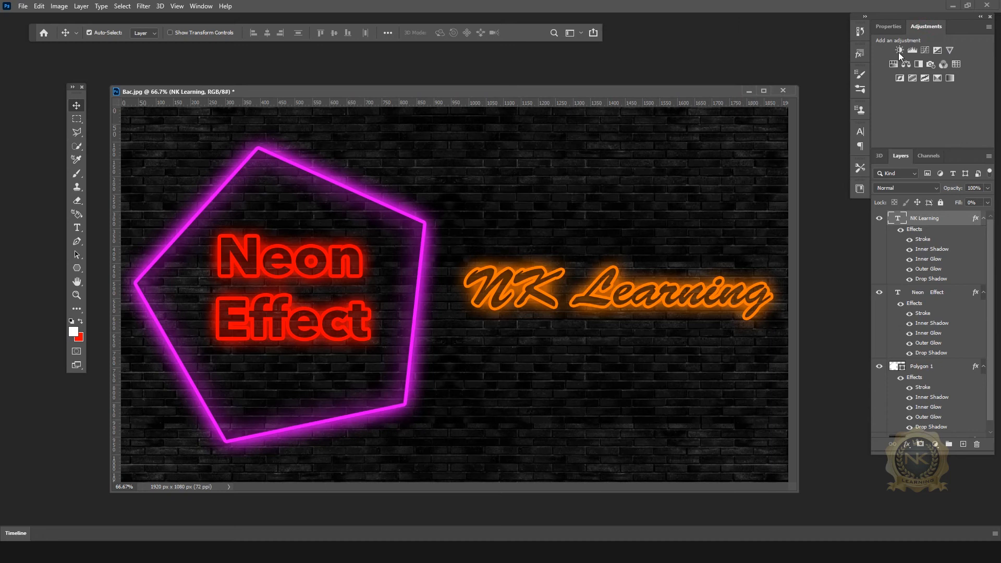
left_click(888, 26)
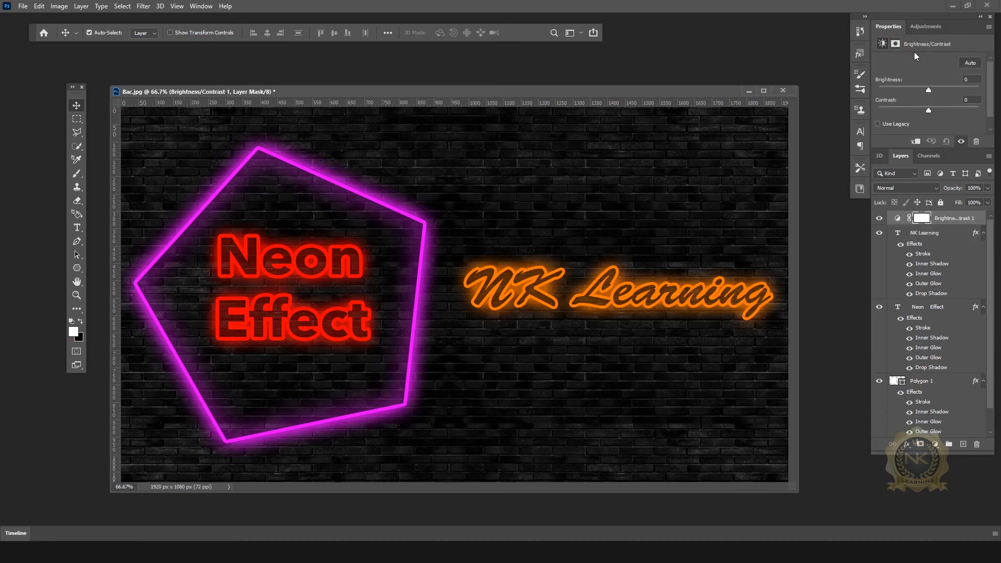
mouse_move(940, 90)
left_mouse_down()
mouse_move(925, 86)
mouse_move(936, 88)
left_mouse_up()
type("20")
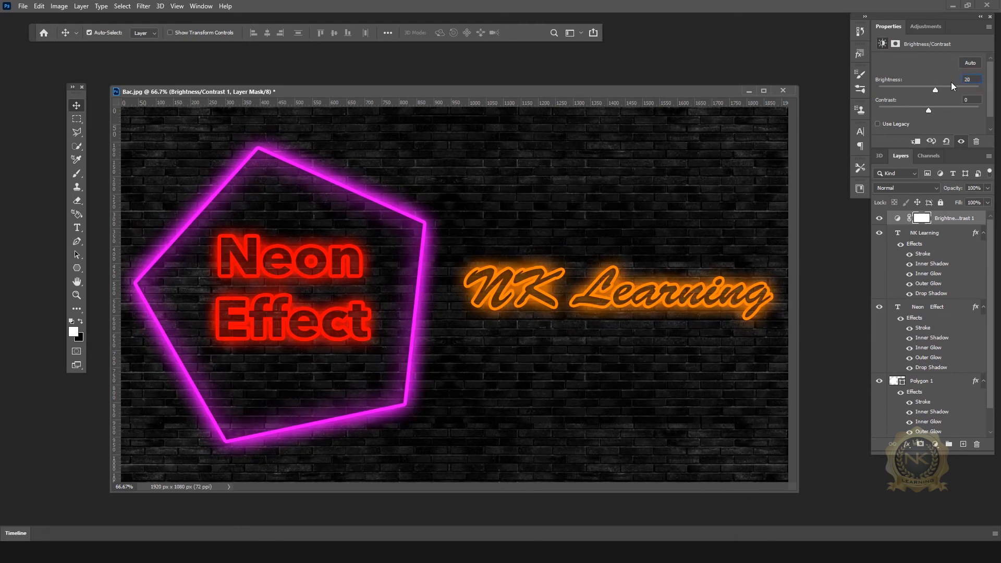
type("20")
Create a new empty layer and move it directly beneath the Brightness/Contrast adjustment layer.
left_click(962, 445)
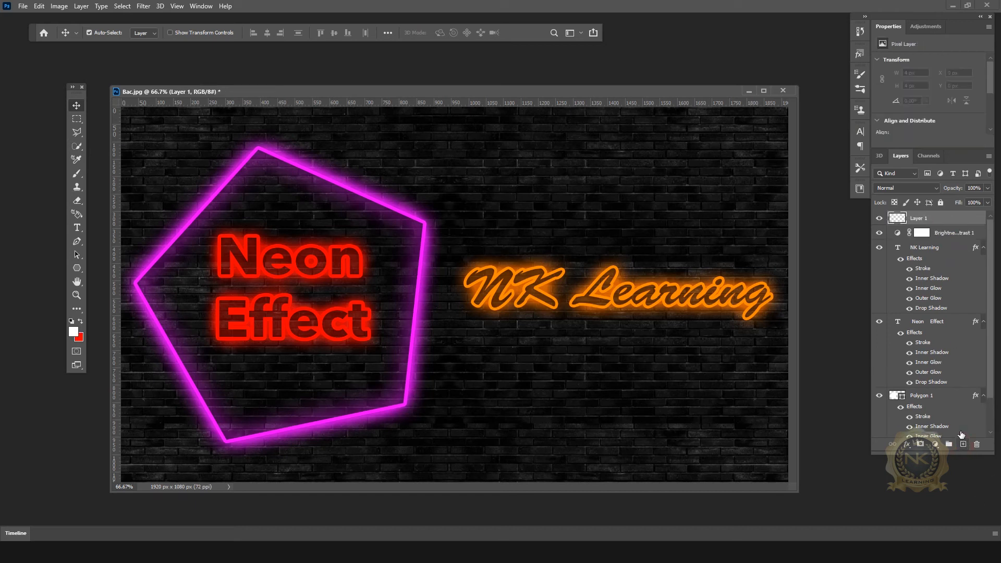
key("ctrl+bracketleft")
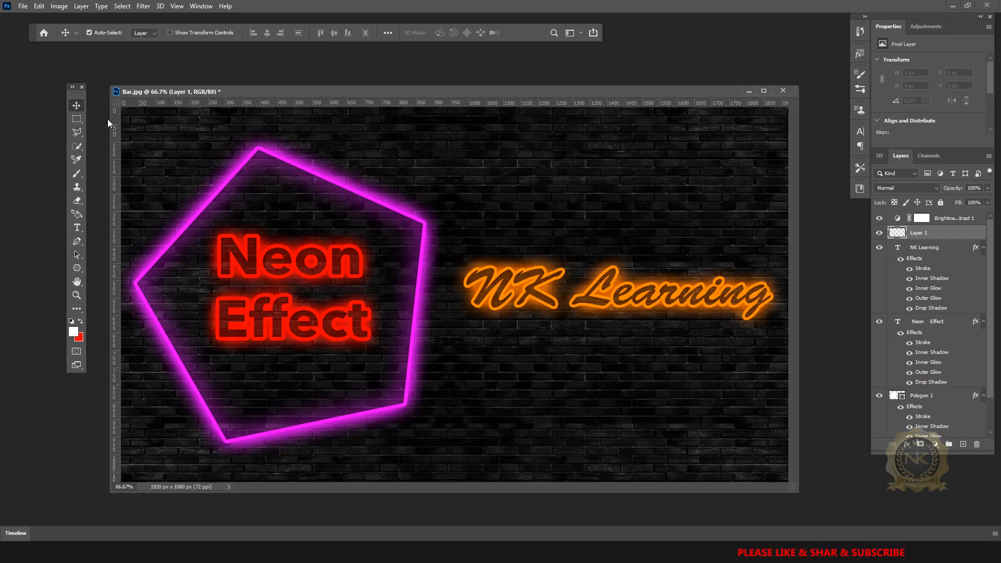
Choose the Brush tool with the soft 90 px tip and set its opacity to 12%.
left_click(76, 173)
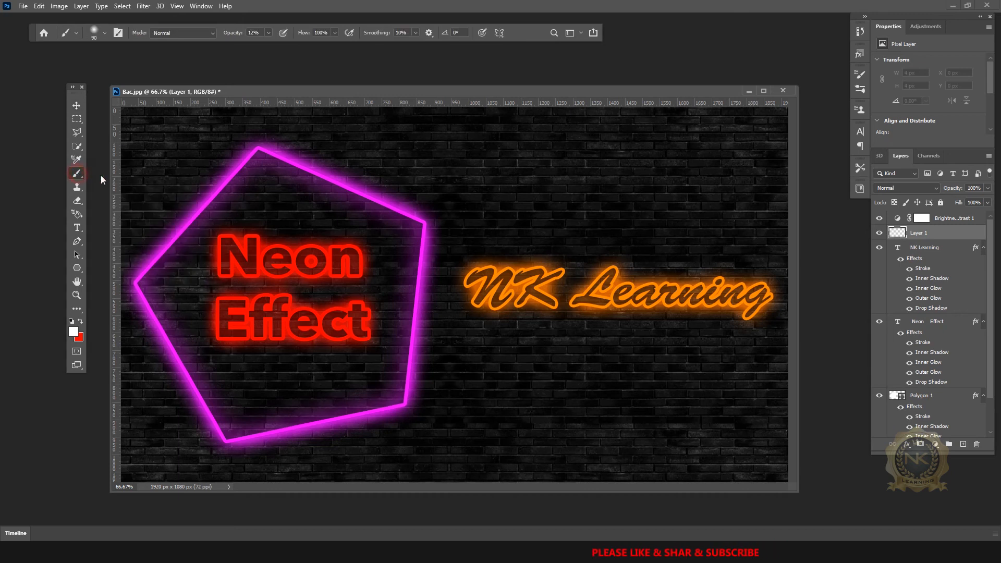
left_click(105, 33)
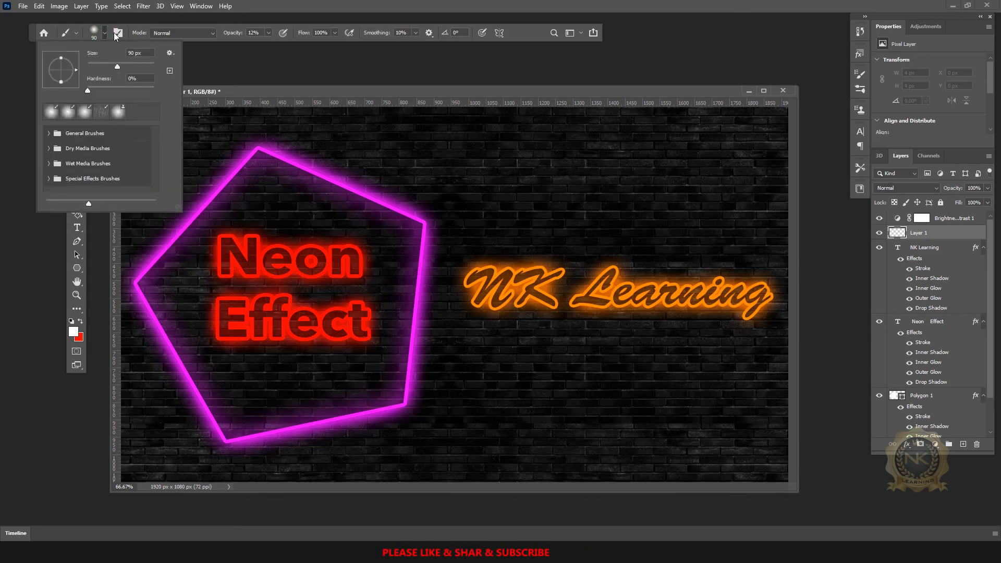
left_click(106, 33)
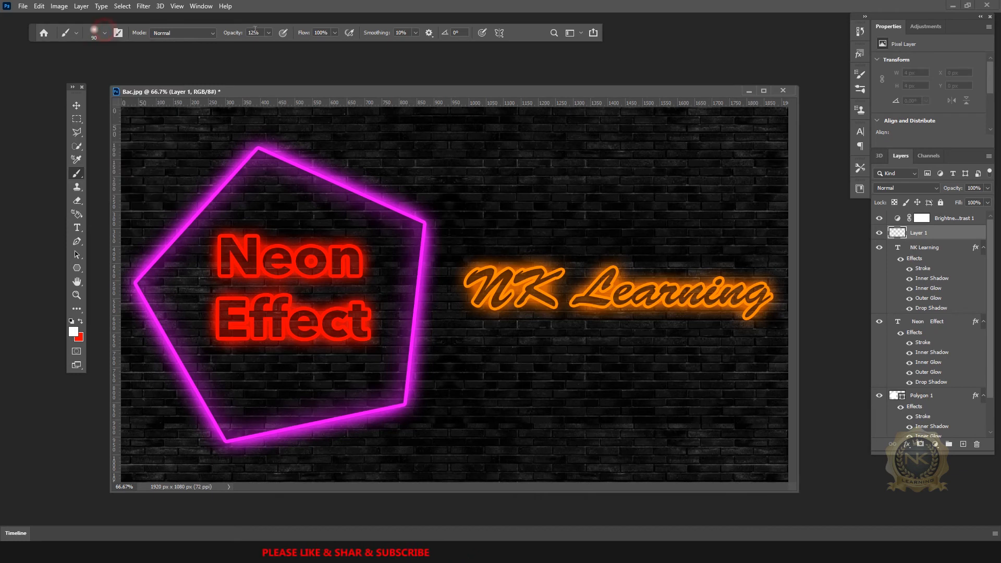
left_click(269, 33)
left_click_drag(269, 42, 340, 47)
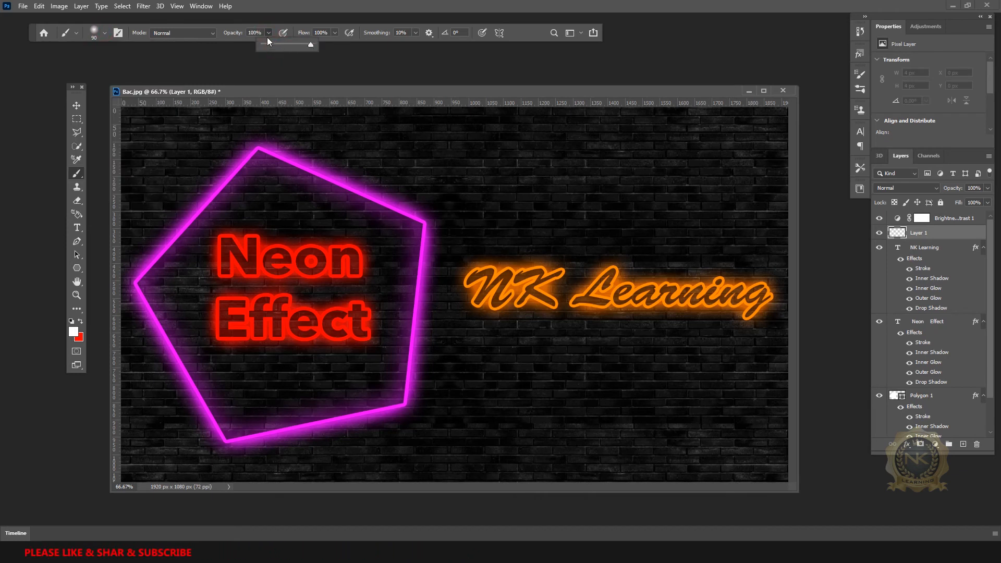
left_click(266, 36)
left_click(256, 33)
type("12")
key("Return")
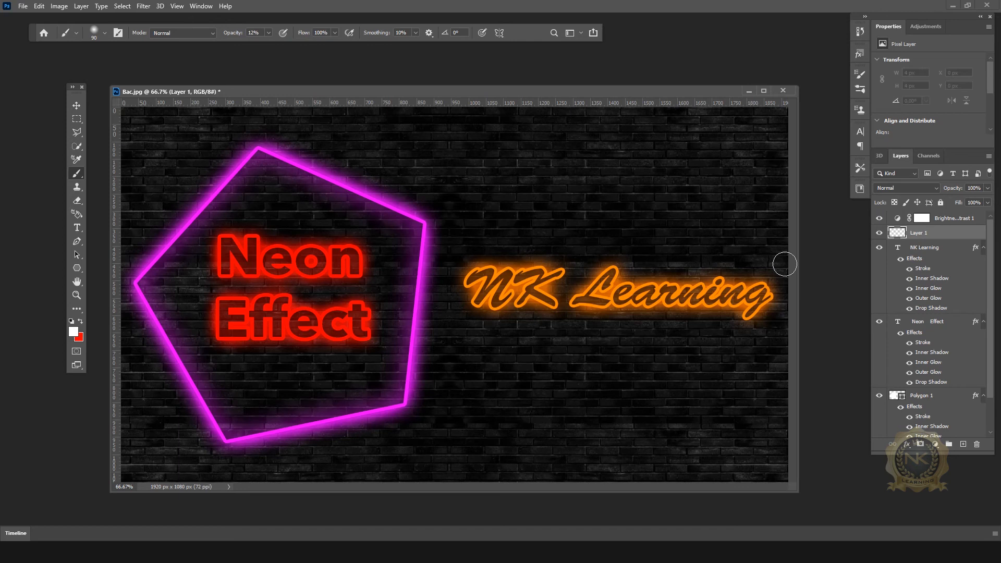
Sample the red of the "Neon Effect" text and brush a faint red glow around the lettering on the new layer.
key("alt")
left_click(362, 252, "alt")
left_click_drag(353, 238, 198, 235)
mouse_move(222, 282)
left_mouse_down()
mouse_move(328, 286)
mouse_move(384, 353)
mouse_move(202, 342)
left_mouse_up()
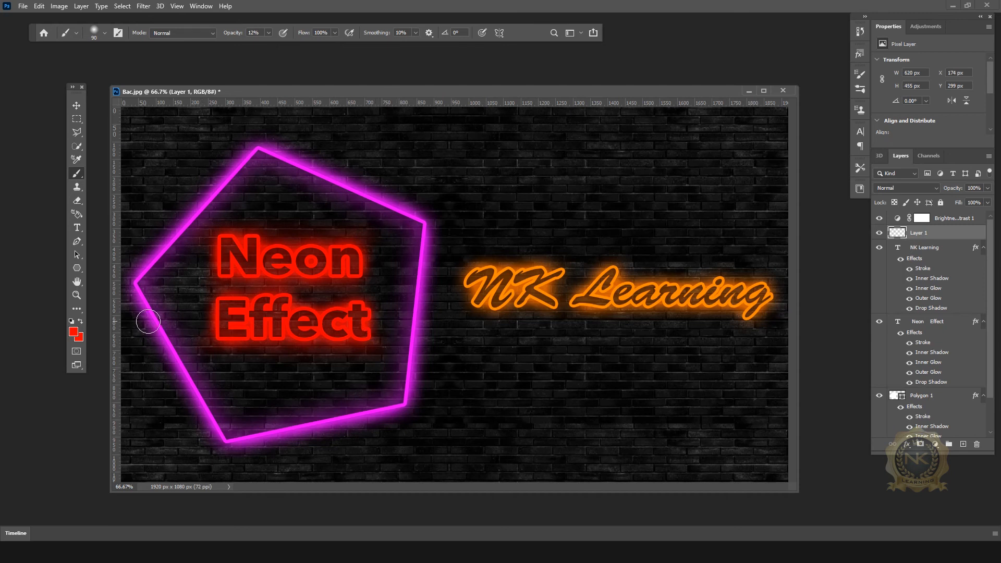
Extend the red glow around the "Neon Effect" lettering, and brush a soft glow along the pentagon outline in its sampled magenta.
left_click_drag(382, 319, 371, 259)
mouse_move(238, 286)
left_mouse_down()
mouse_move(217, 252)
mouse_move(205, 269)
left_mouse_up()
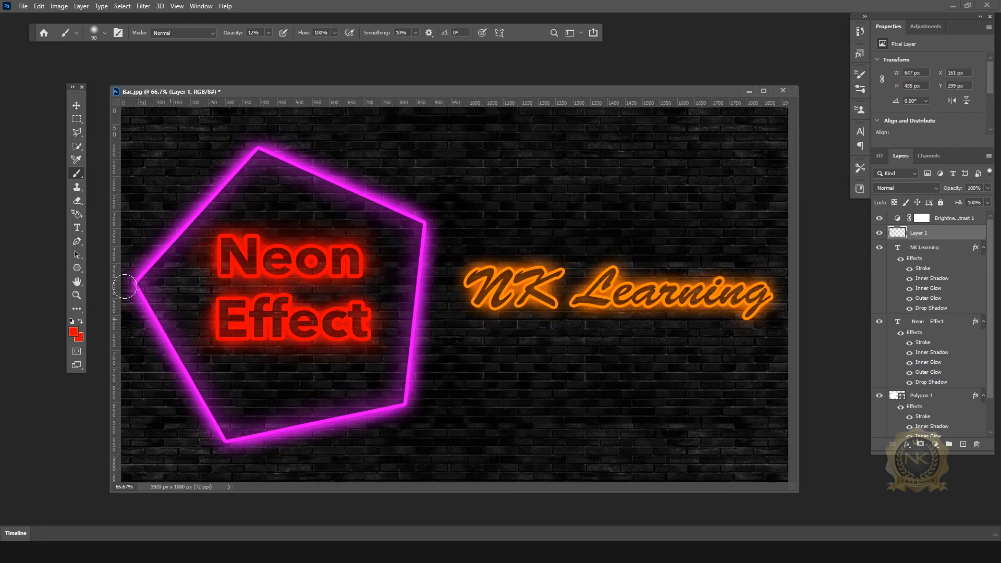
left_click(184, 367, "alt")
mouse_move(176, 379)
left_mouse_down()
mouse_move(133, 282)
mouse_move(141, 254)
mouse_move(200, 184)
mouse_move(268, 147)
mouse_move(419, 213)
mouse_move(434, 237)
mouse_move(433, 307)
mouse_move(402, 412)
mouse_move(273, 444)
mouse_move(203, 442)
mouse_move(166, 376)
mouse_move(201, 441)
mouse_move(230, 423)
mouse_move(247, 427)
mouse_move(206, 389)
mouse_move(164, 284)
mouse_move(210, 219)
mouse_move(263, 173)
mouse_move(397, 225)
mouse_move(403, 302)
mouse_move(389, 389)
mouse_move(244, 421)
left_mouse_up()
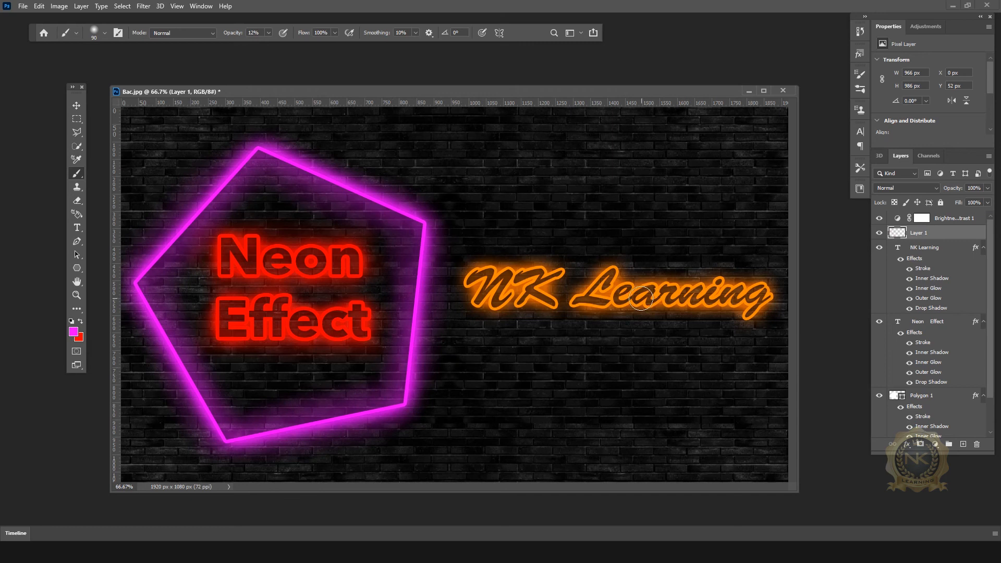
Sample the orange of the "NK Learning" text, brush a faint glow around its lettering, and switch to the Move tool.
left_click(625, 293, "alt")
mouse_move(510, 311)
left_mouse_down()
mouse_move(738, 310)
mouse_move(772, 302)
mouse_move(771, 281)
mouse_move(493, 258)
mouse_move(460, 269)
mouse_move(462, 318)
left_mouse_up()
left_click_drag(778, 283, 771, 297)
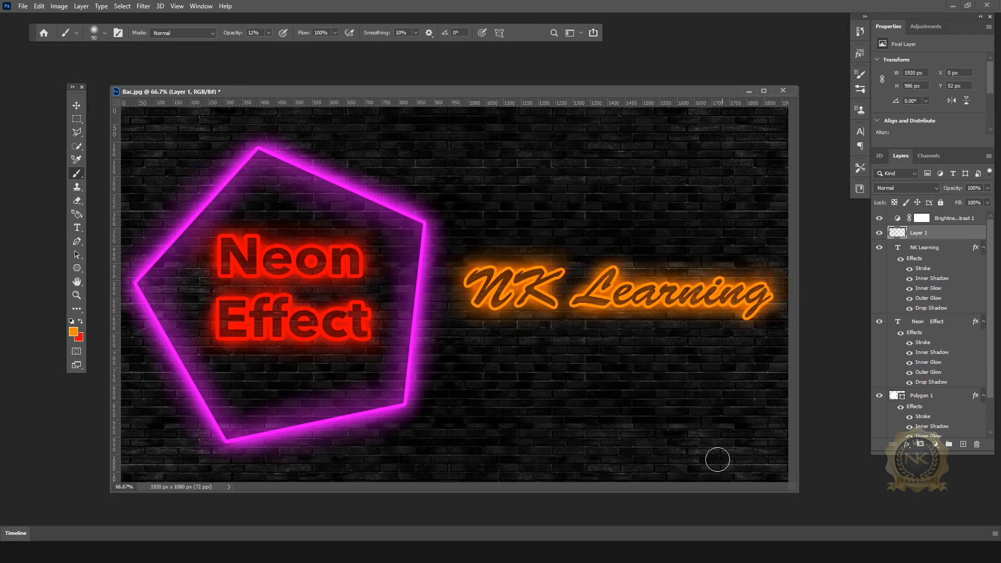
left_click(77, 107)
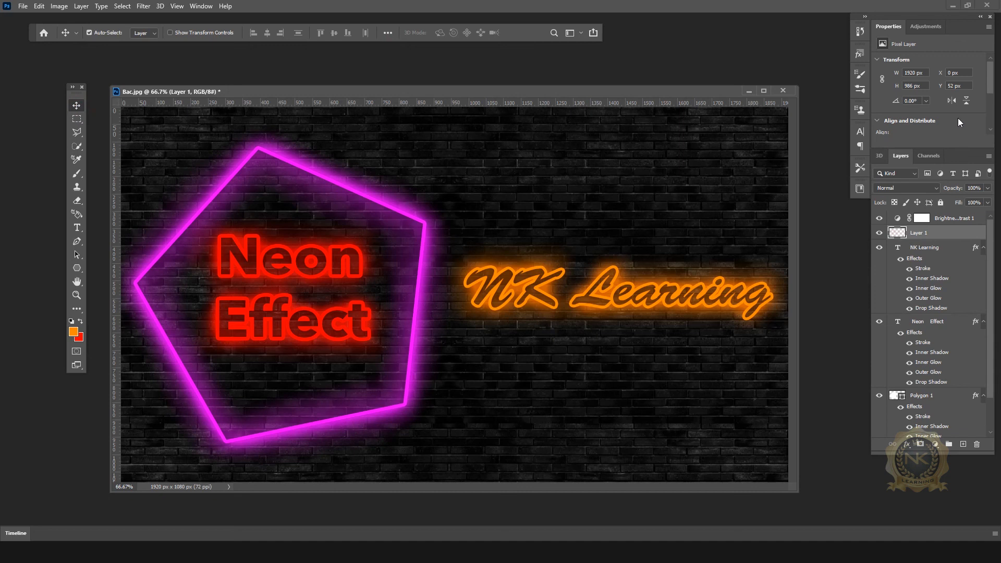
Add a Hue/Saturation adjustment layer above the painted glow layer with saturation +25.
left_click(927, 26)
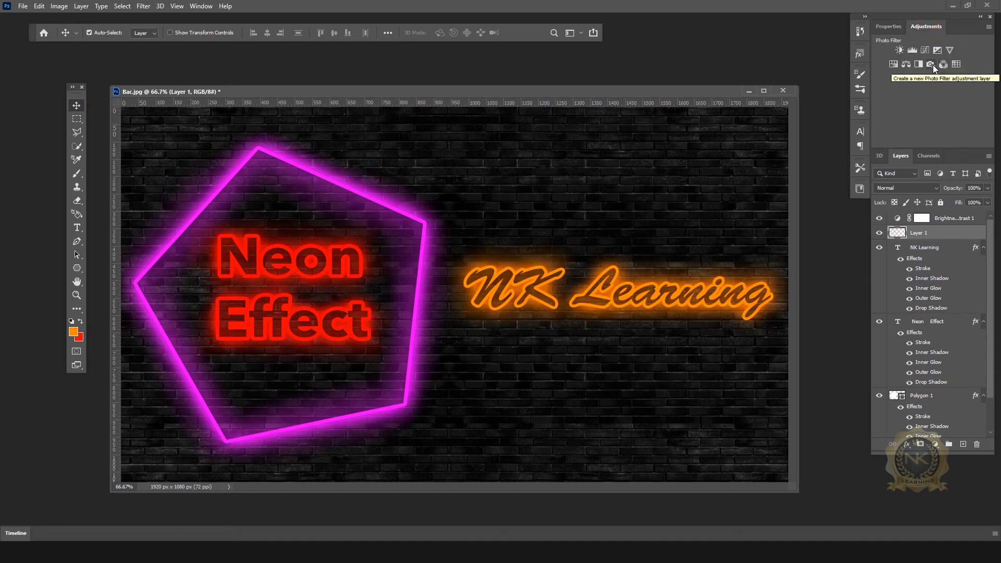
left_click(893, 64)
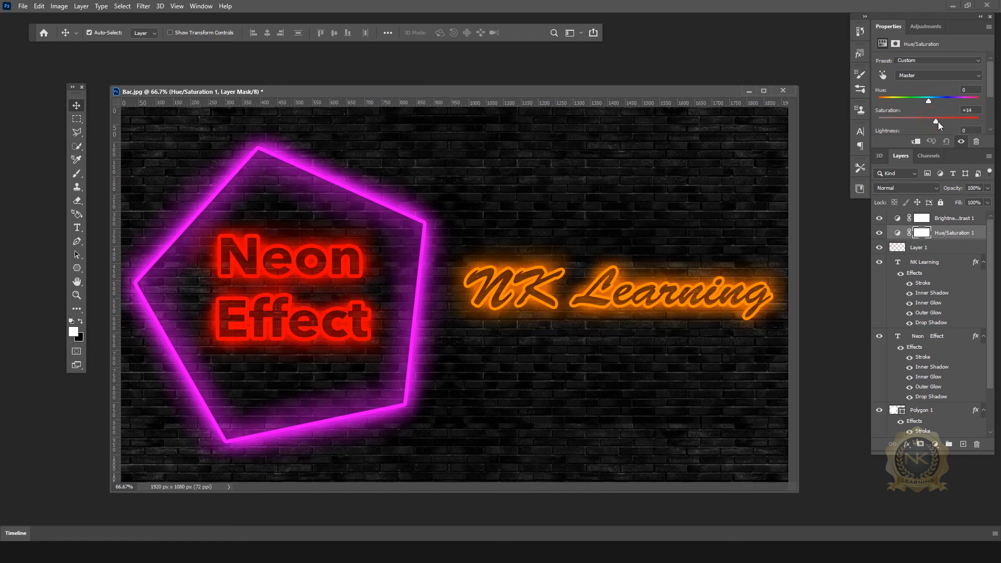
left_click_drag(942, 128, 941, 127)
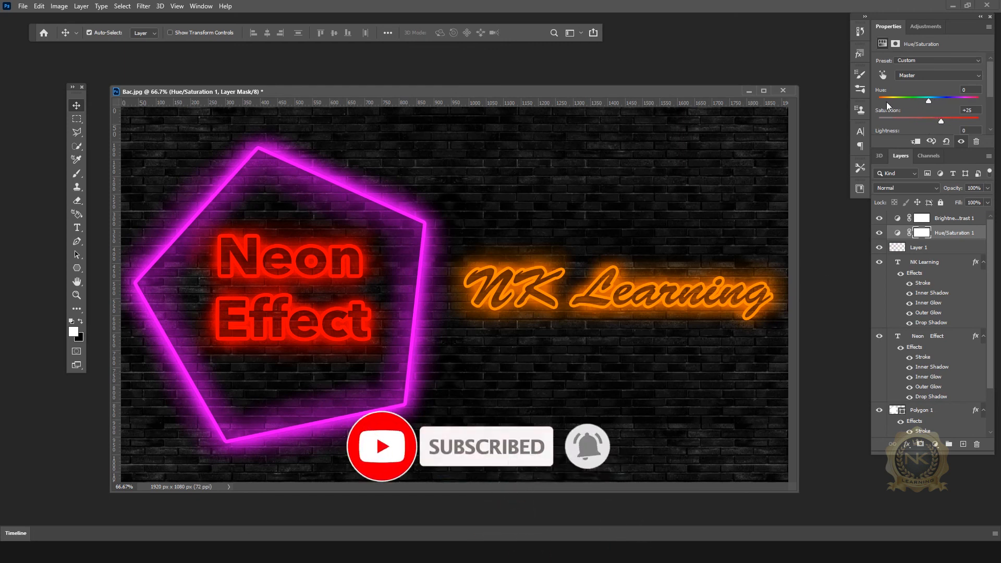
Try recolouring the signs with Hue/Saturation hue shifts such as -121, +36 and +34, and return the hue to 0.
mouse_move(928, 103)
left_mouse_down()
mouse_move(985, 108)
mouse_move(911, 106)
left_mouse_up()
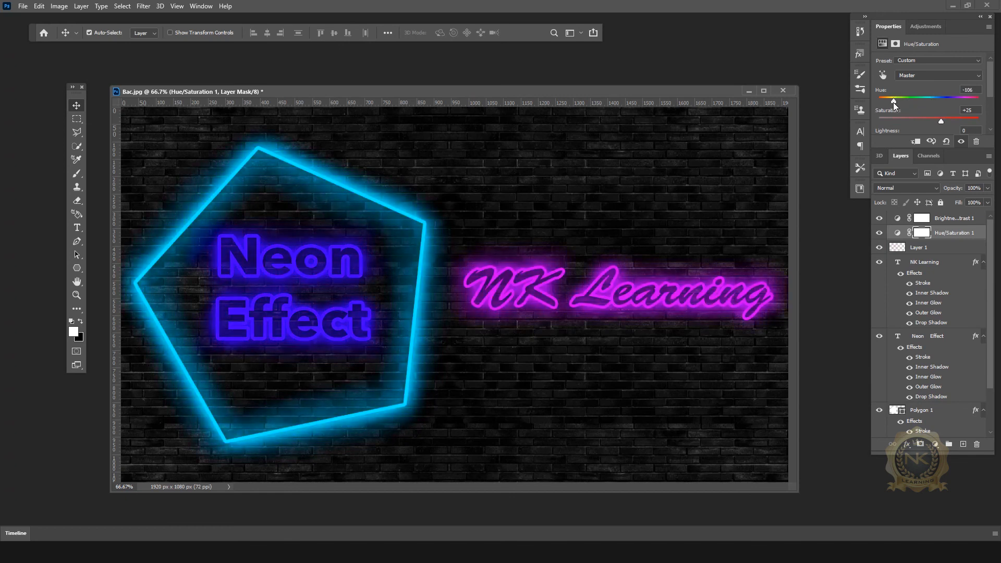
left_click_drag(976, 112, 943, 118)
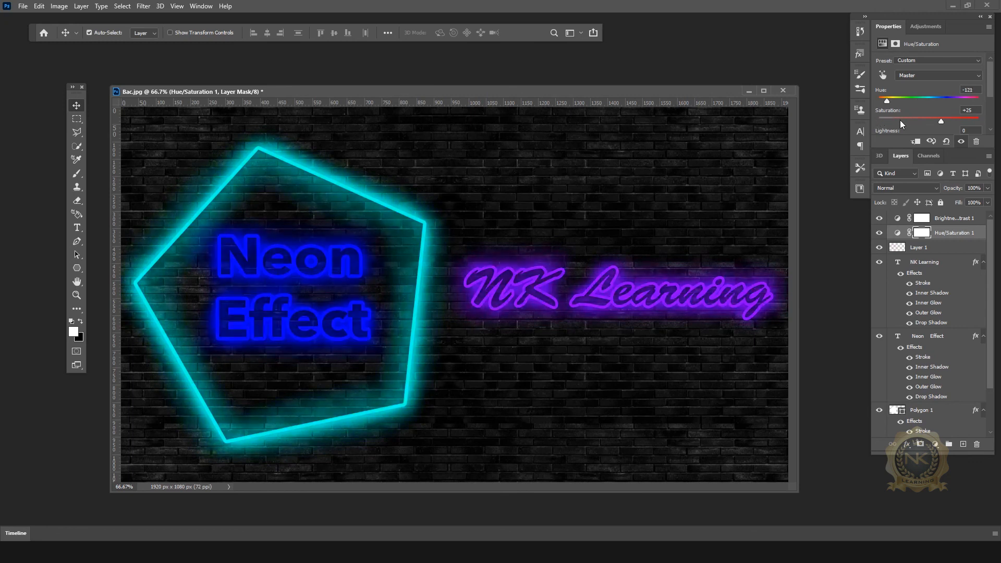
left_click_drag(918, 121, 937, 140)
left_click_drag(877, 137, 978, 138)
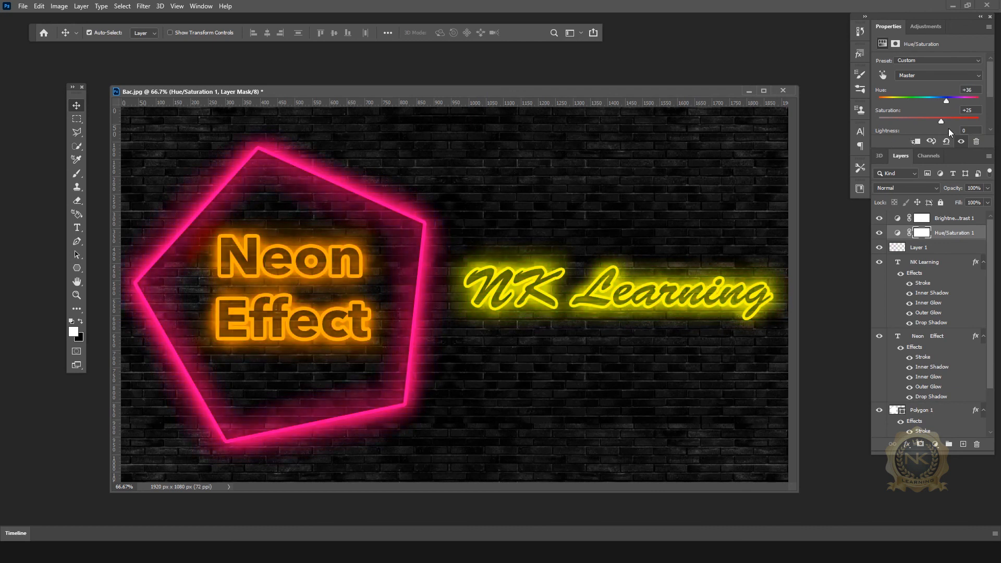
mouse_move(923, 128)
left_mouse_down()
mouse_move(953, 122)
mouse_move(894, 123)
mouse_move(967, 127)
mouse_move(932, 125)
left_mouse_up()
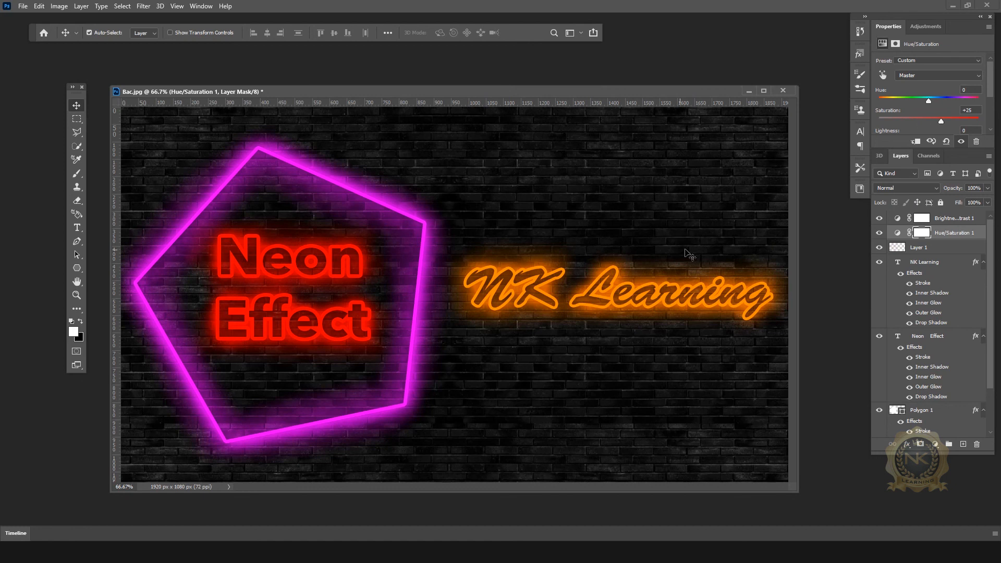
mouse_move(931, 104)
left_mouse_down()
mouse_move(945, 107)
mouse_move(916, 106)
mouse_move(947, 108)
mouse_move(944, 118)
left_mouse_up()
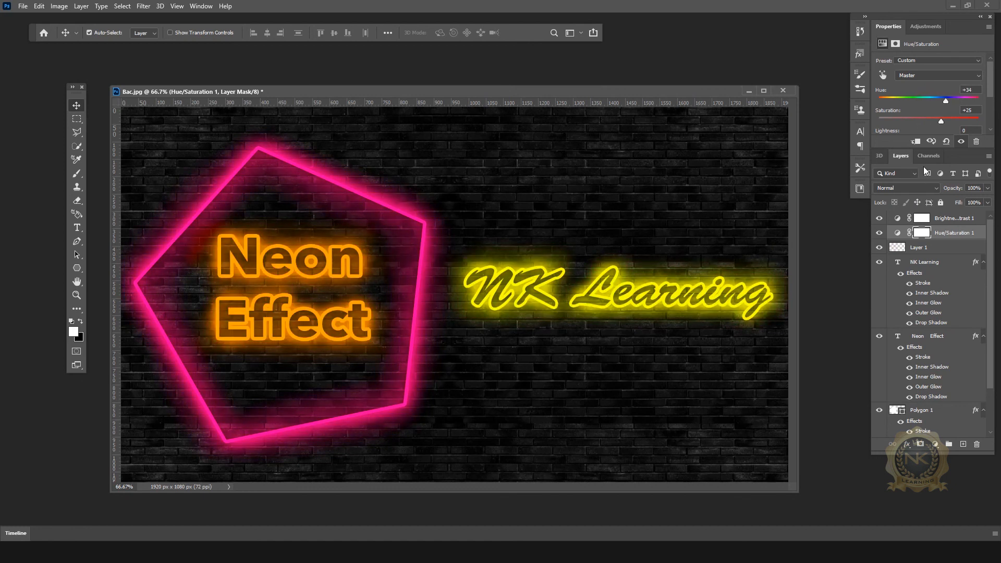
key("ctrl+z")
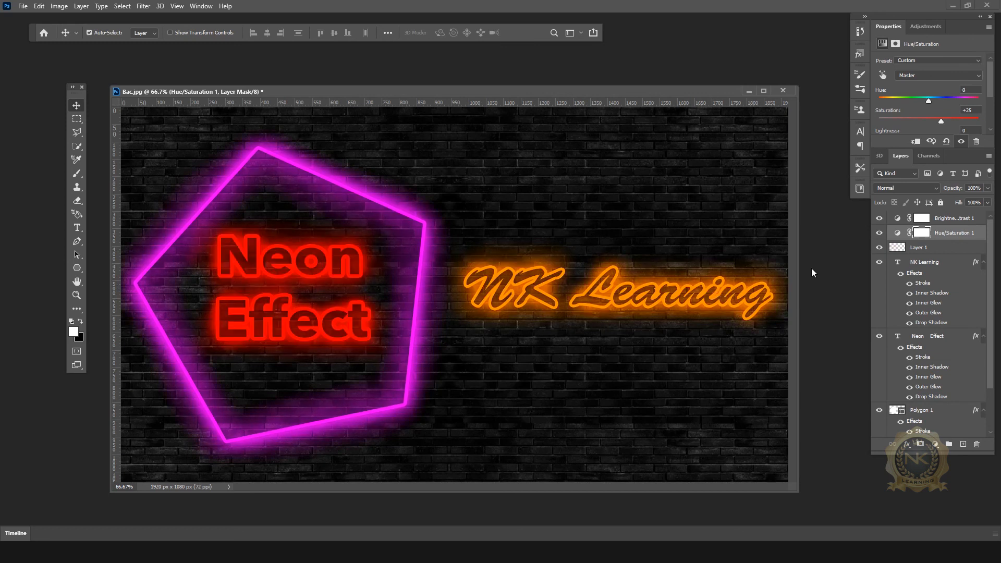